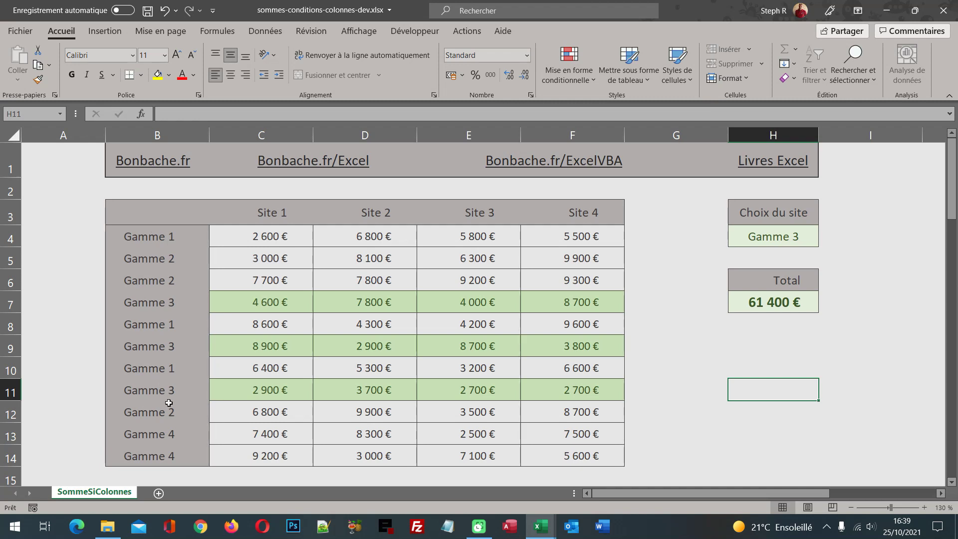
# Pick Gamme 2, then Gamme 4 in the H4 dropdown, bringing the Total to 50 600 €.
pyautogui.click(802, 236)
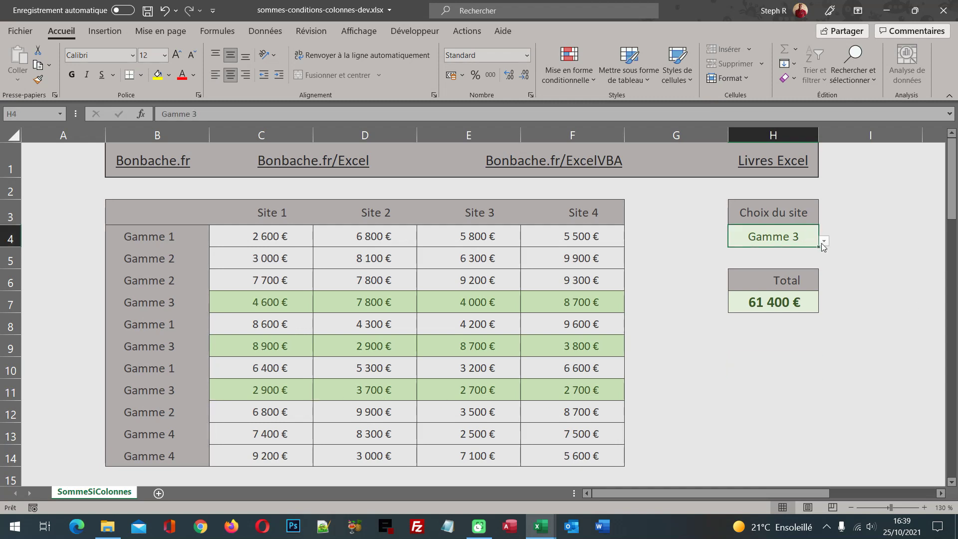
pyautogui.click(824, 242)
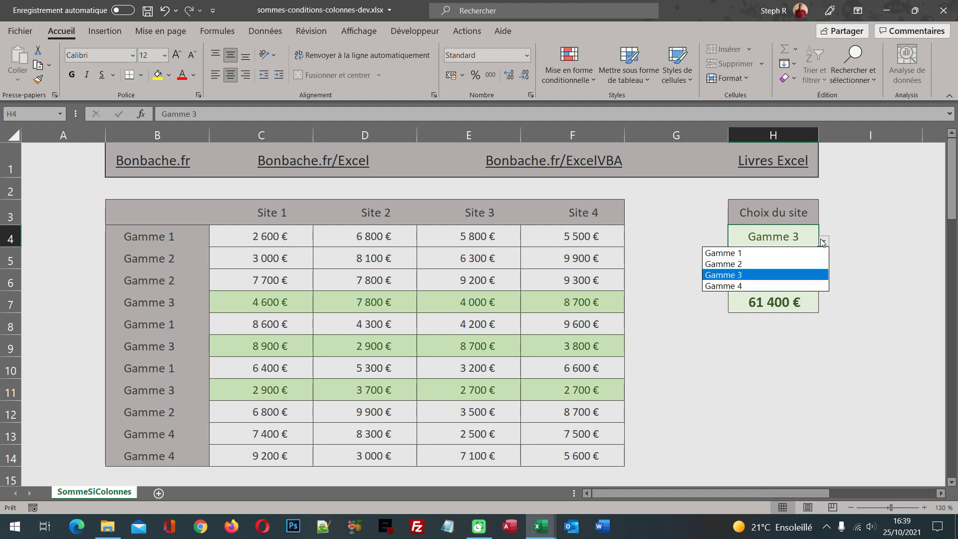
pyautogui.click(790, 264)
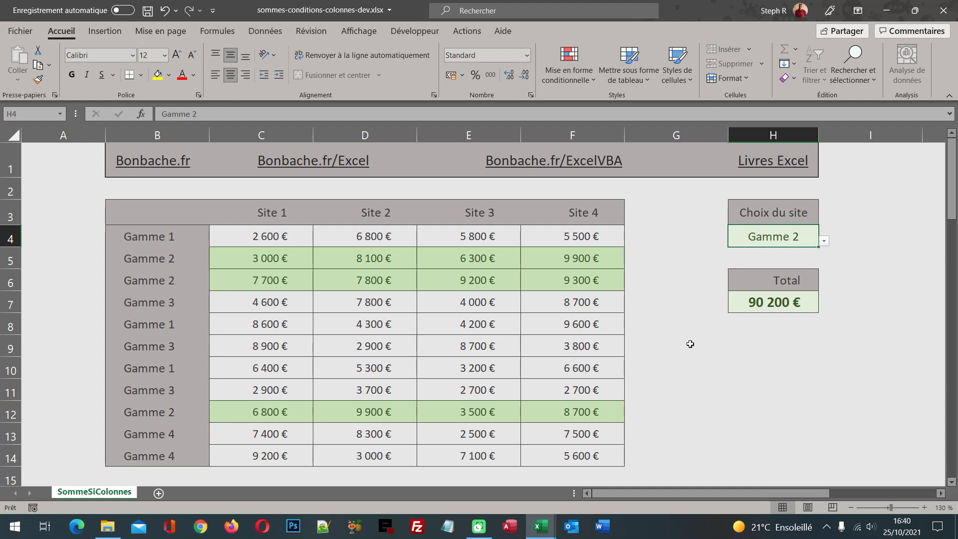
pyautogui.click(824, 240)
pyautogui.click(743, 285)
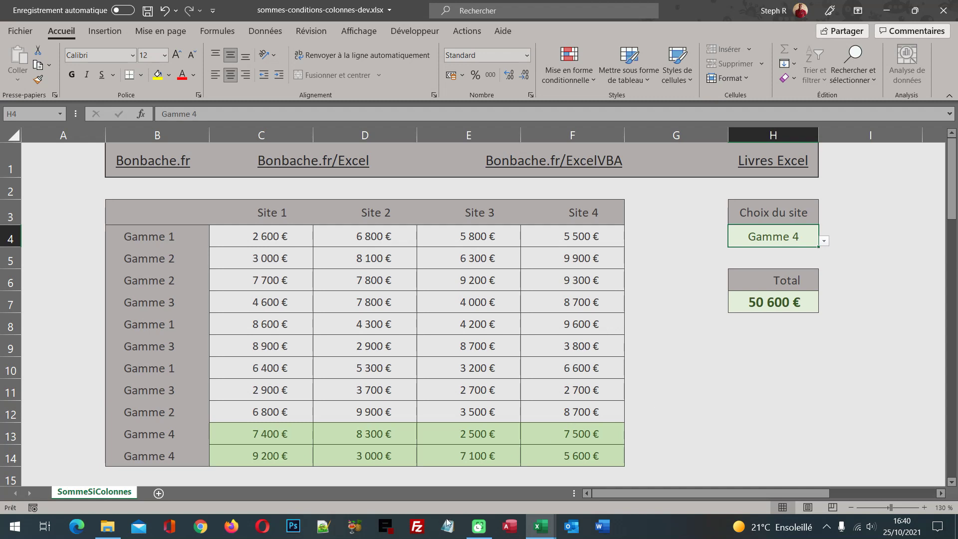
pyautogui.moveTo(541, 526)
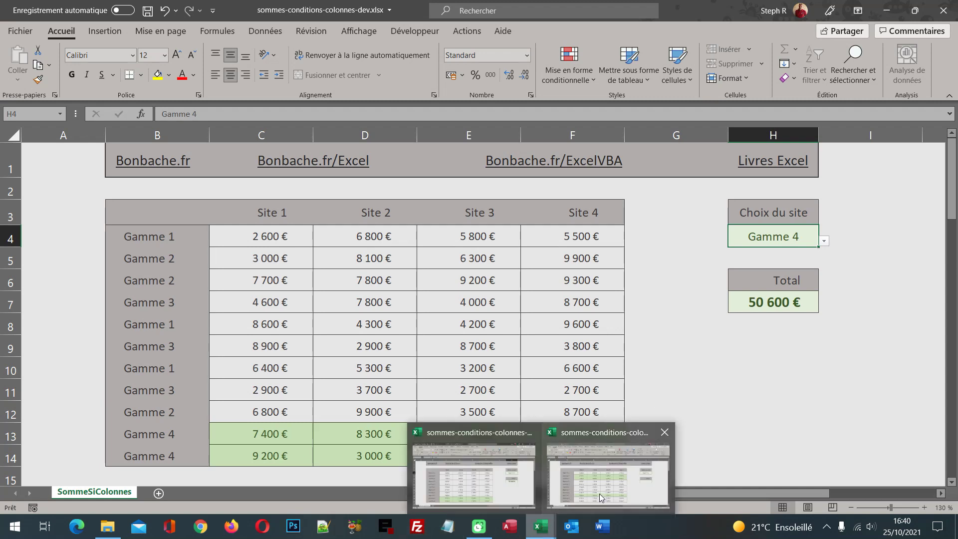
# Switch to sommes-conditions-colonnes.xlsx, choose Gamme 1 in H4, then check the empty Total H7 and cell C4.
pyautogui.click(599, 493)
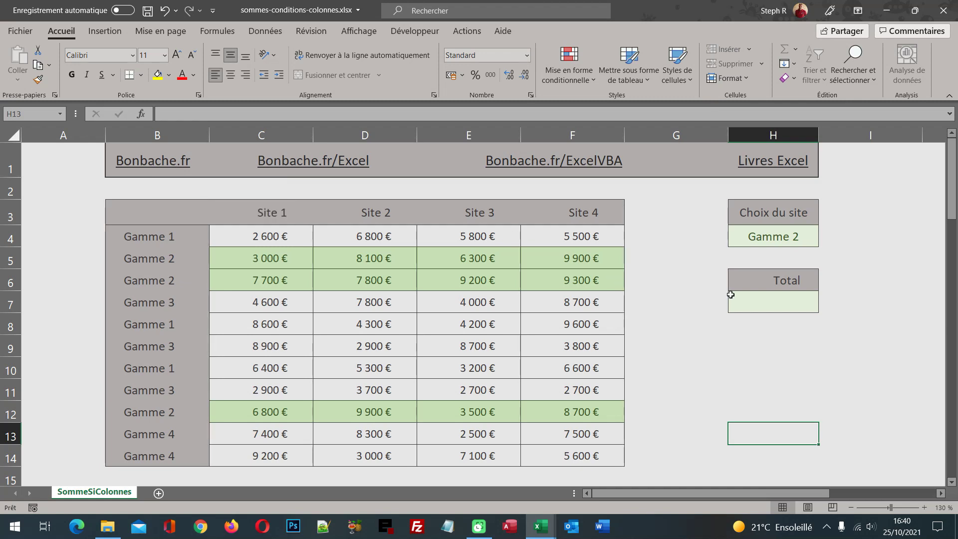
pyautogui.click(795, 239)
pyautogui.click(824, 241)
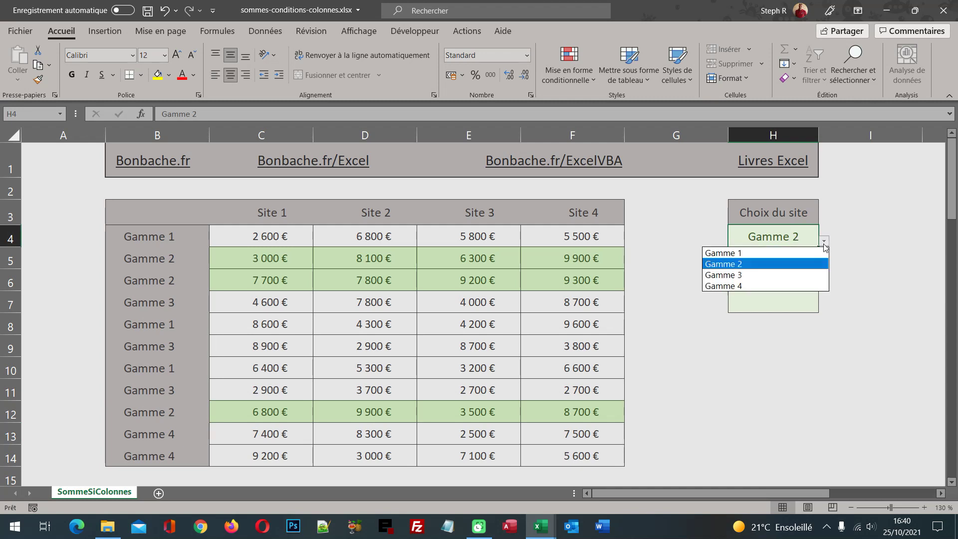
pyautogui.click(784, 252)
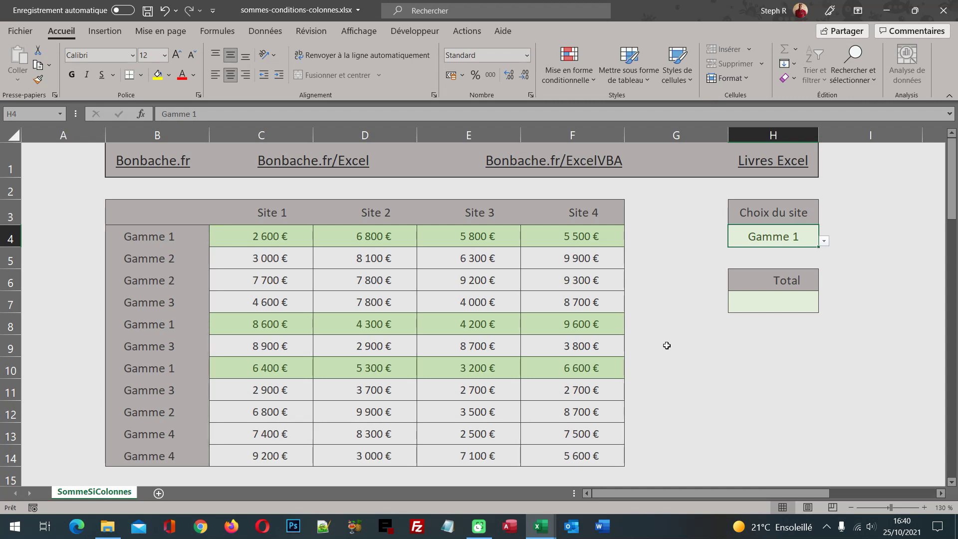
pyautogui.click(783, 305)
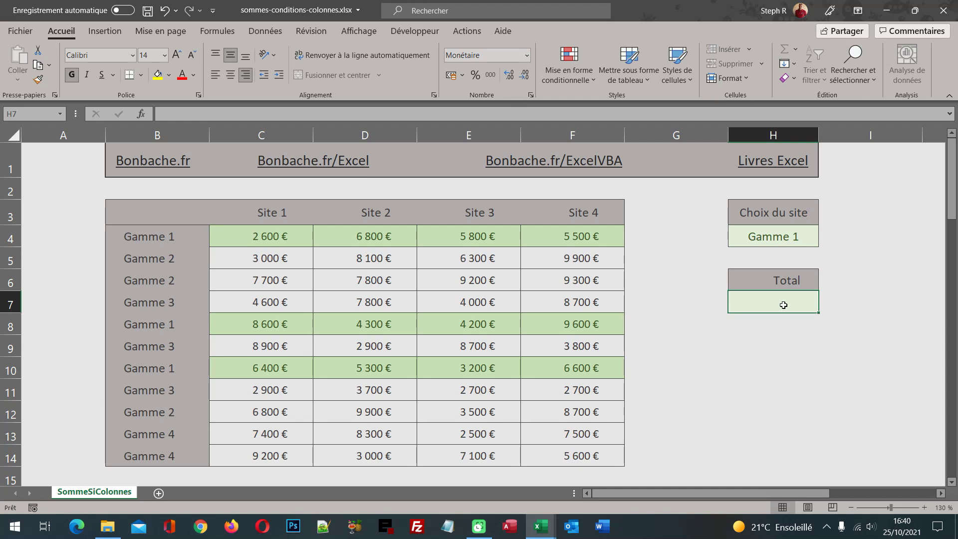
pyautogui.click(237, 240)
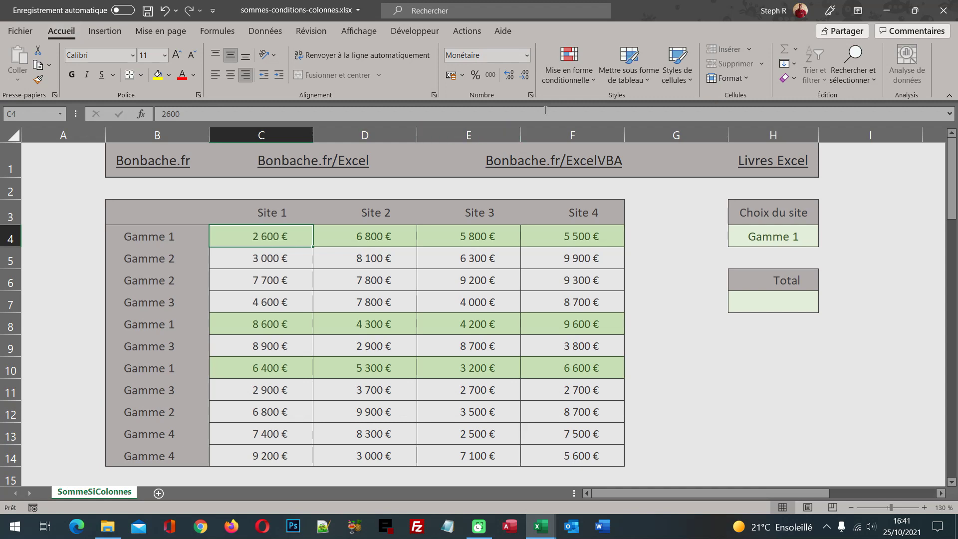
# Open the conditional formatting rules manager and review the highlight rule =$B4=$H$4 for $C$4:$F$14.
pyautogui.click(581, 76)
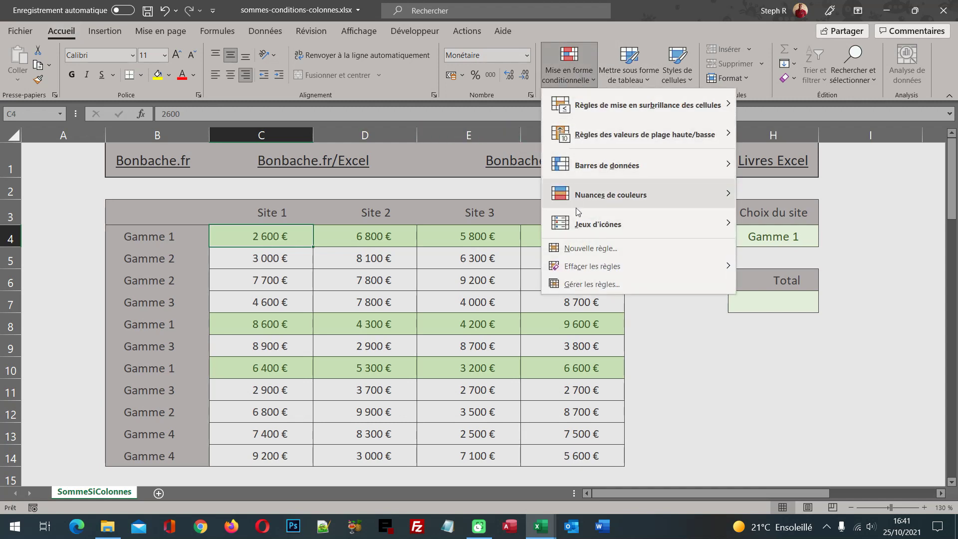
pyautogui.click(591, 284)
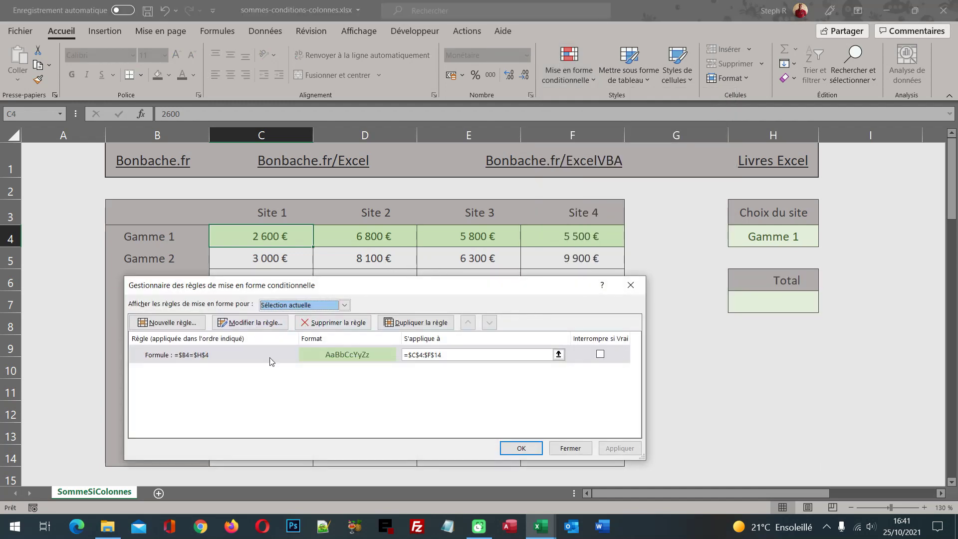
pyautogui.click(255, 323)
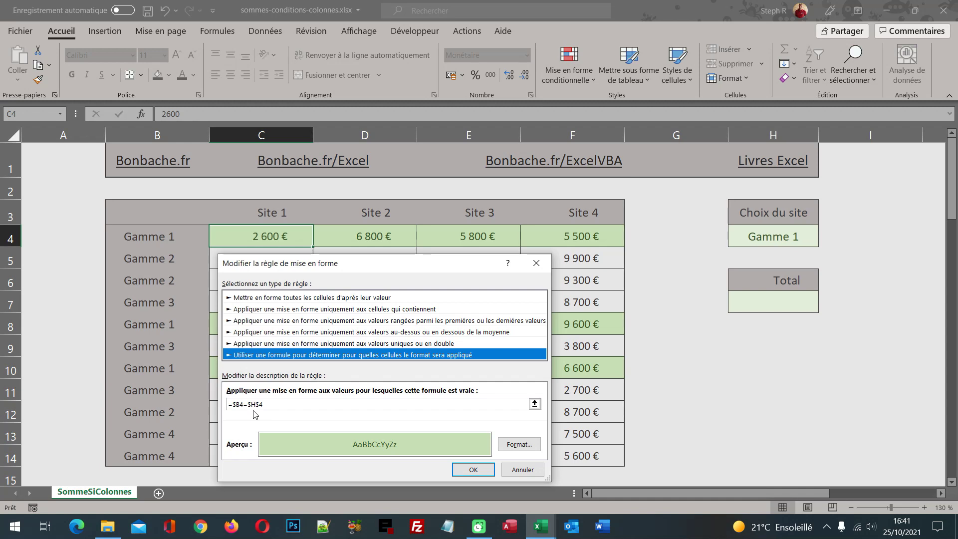
pyautogui.click(241, 404)
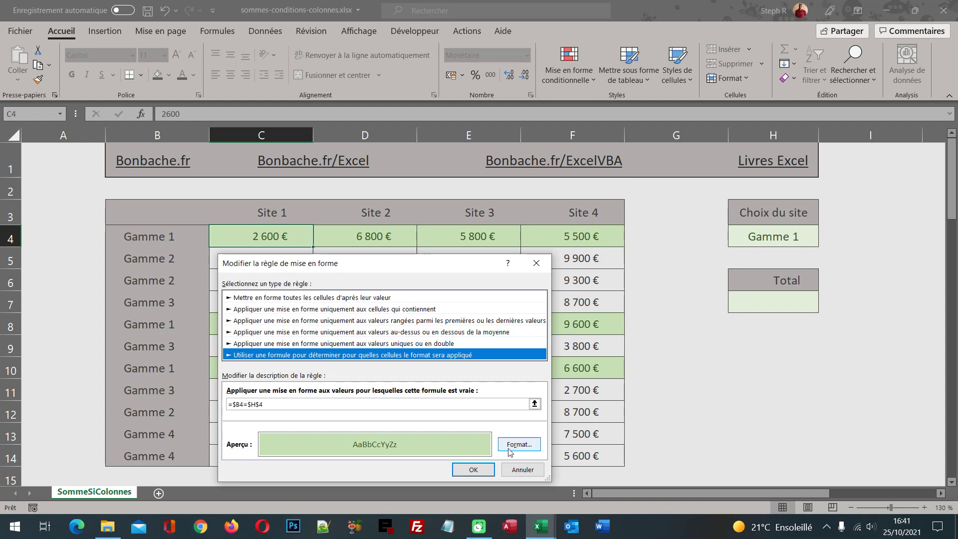
pyautogui.click(467, 471)
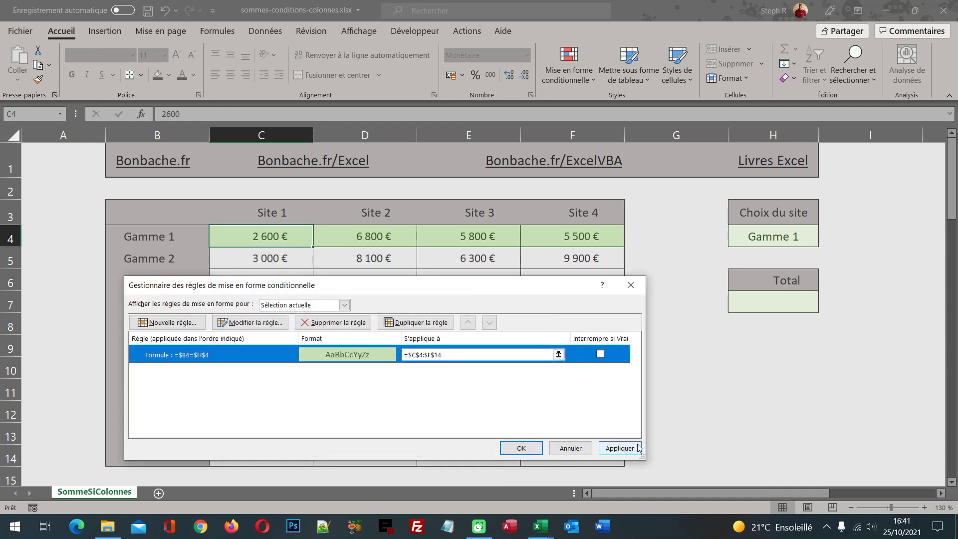
# Close the rules manager, keeping the Gamme 1 highlight rule unchanged.
pyautogui.click(520, 448)
pyautogui.click(661, 391)
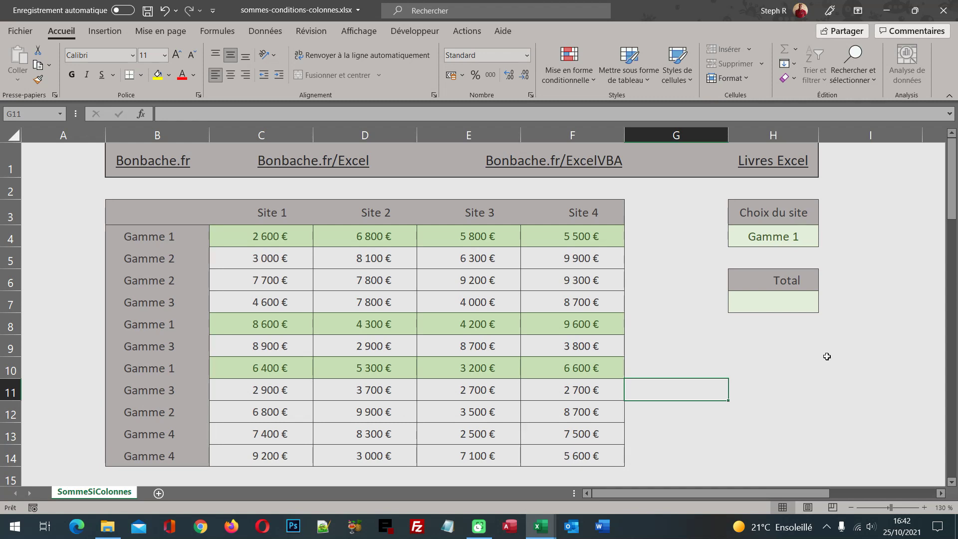
# Begin the H7 Total formula with =SommeProd(Somme.si(.
pyautogui.click(786, 299)
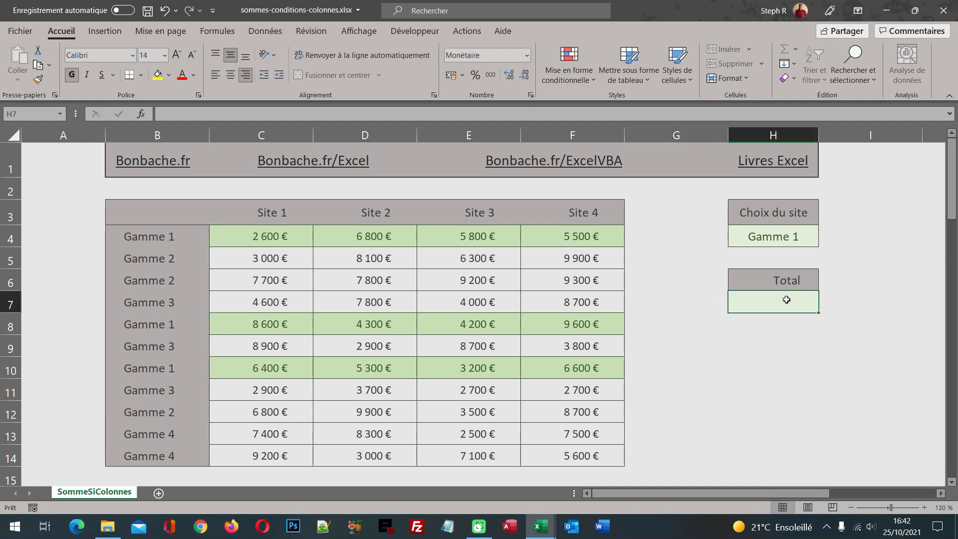
pyautogui.write('=')
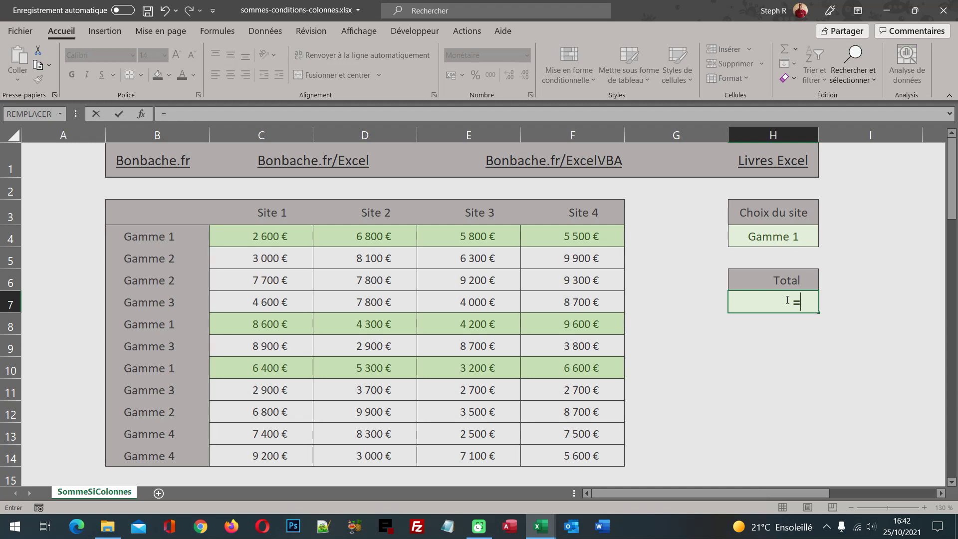
pyautogui.write('SommeP')
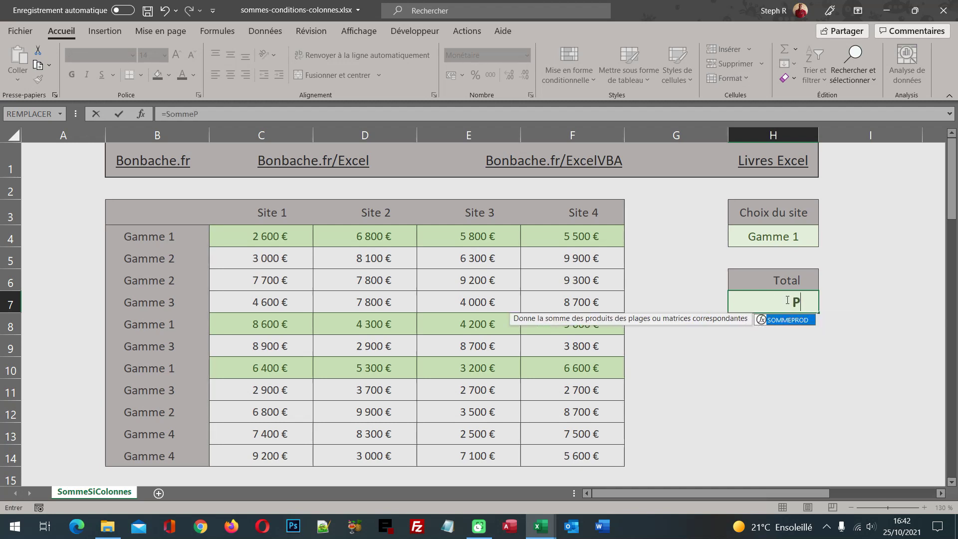
pyautogui.write('rod(')
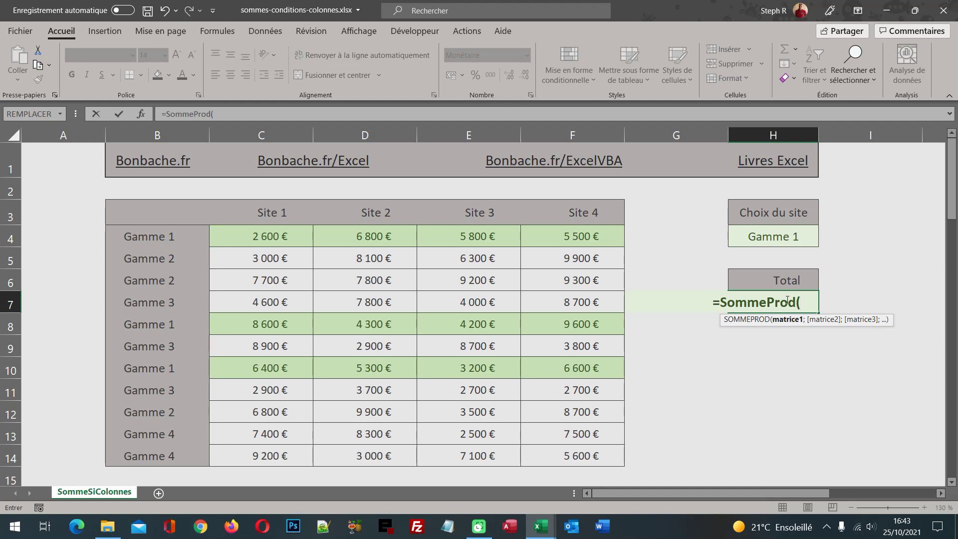
pyautogui.write('So')
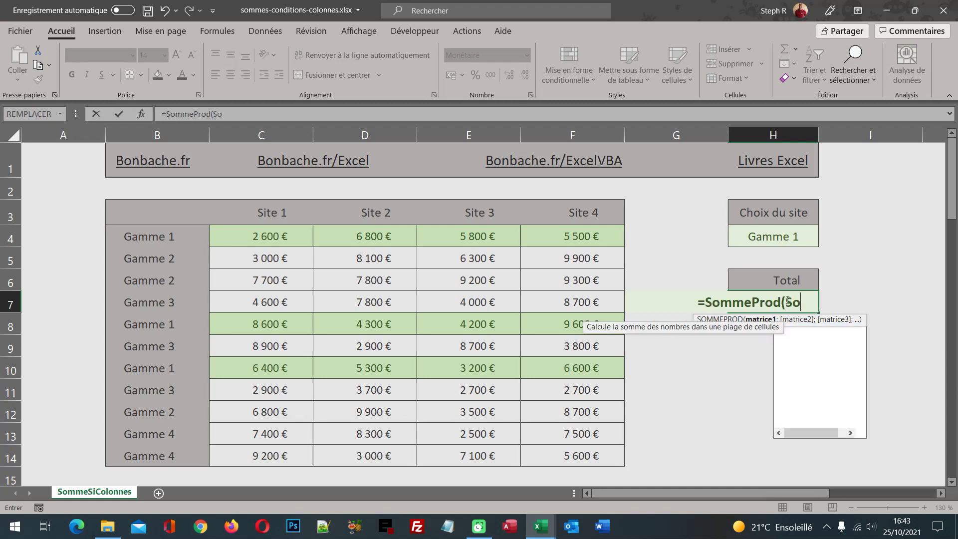
pyautogui.write('mme.si')
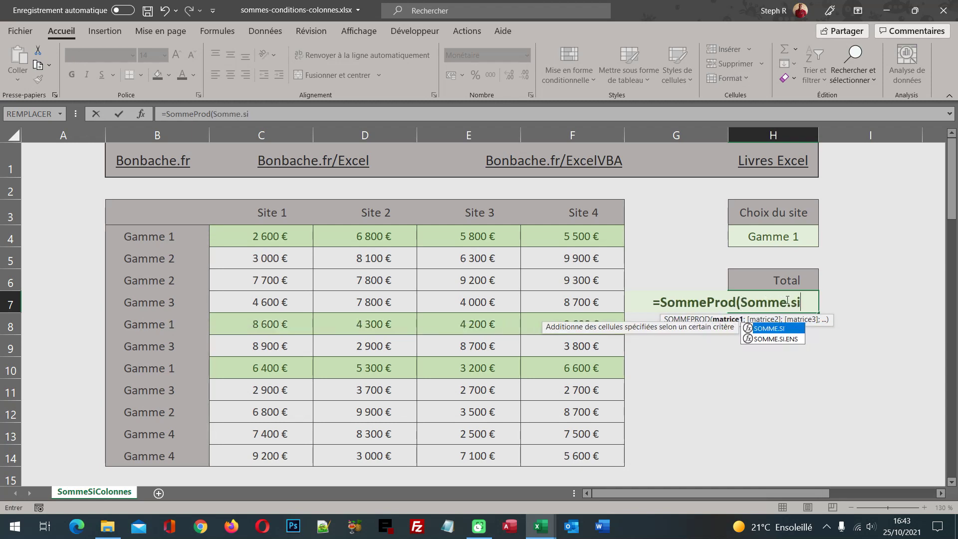
pyautogui.write('(')
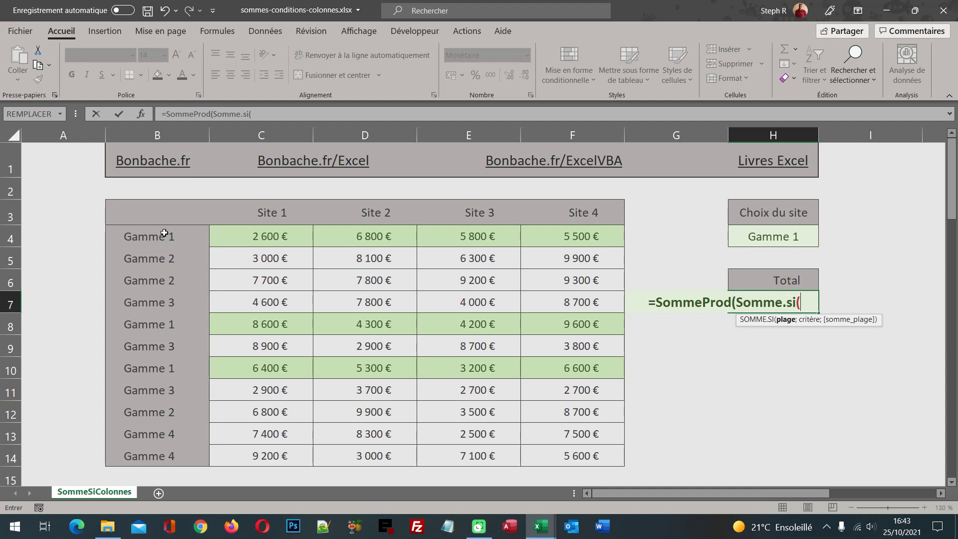
# Give Somme.si the range B4:B14 and criterion H4, reading =SommeProd(Somme.si(B4:B14;H4;.
pyautogui.moveTo(165, 235); pyautogui.dragTo(170, 451)
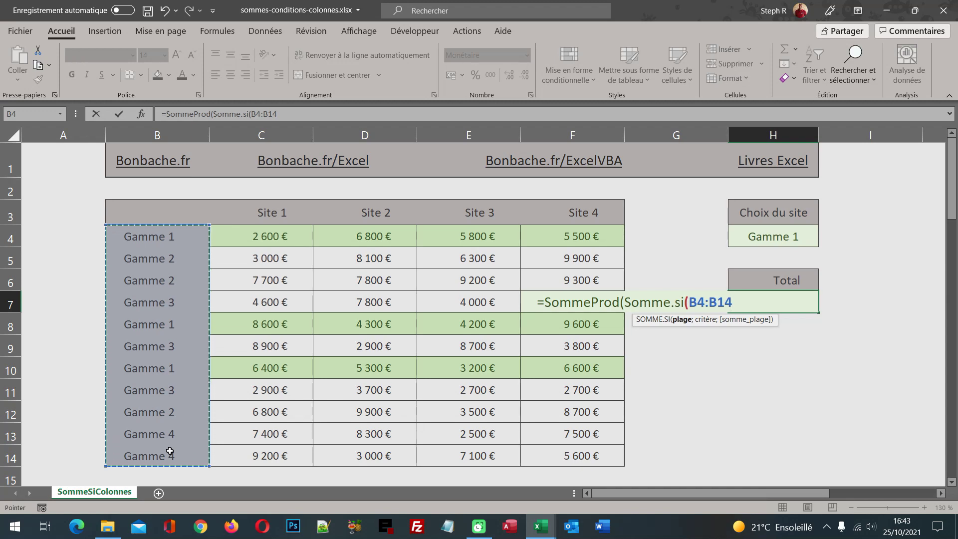
pyautogui.write(';')
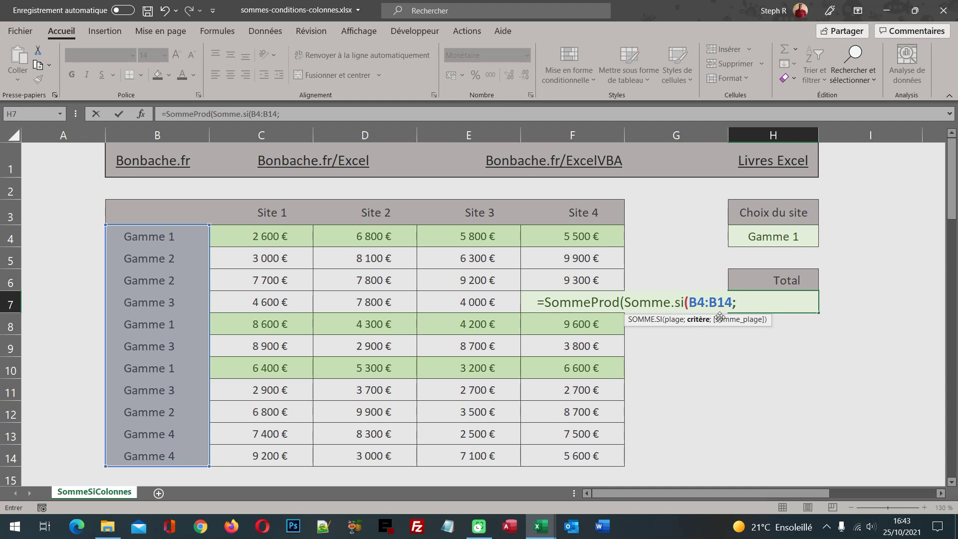
pyautogui.click(766, 238)
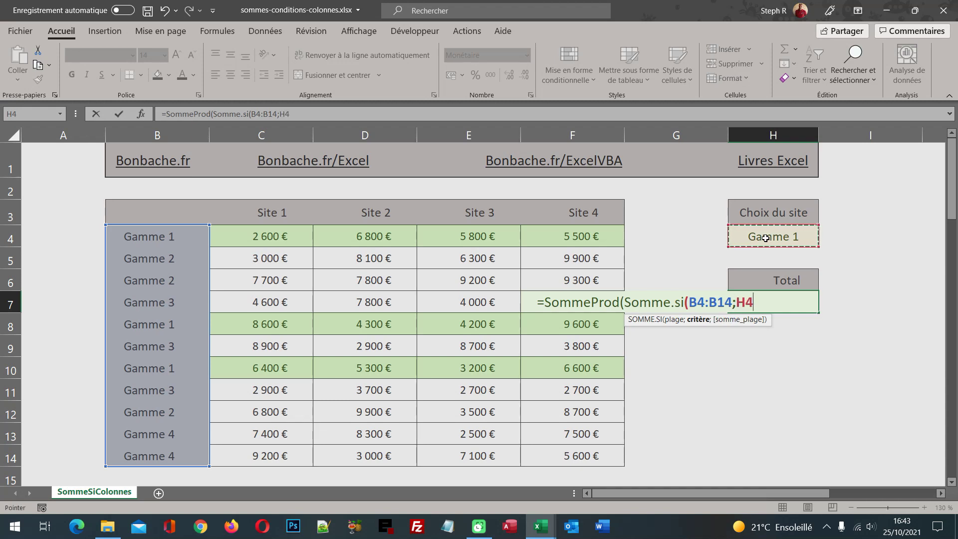
pyautogui.write(';')
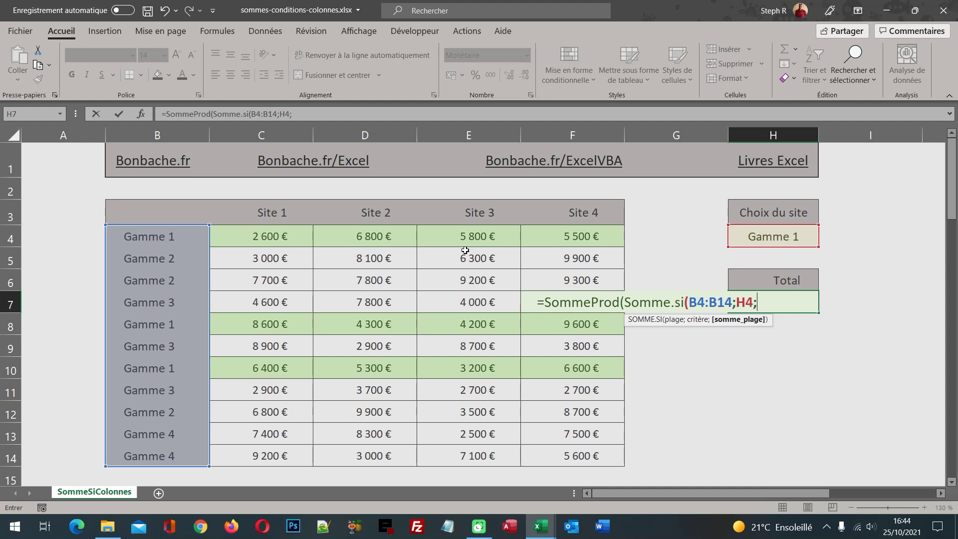
# Add the sum range Decaler(C4:C14;; and start the column-offset array with {0.
pyautogui.write('Dec')
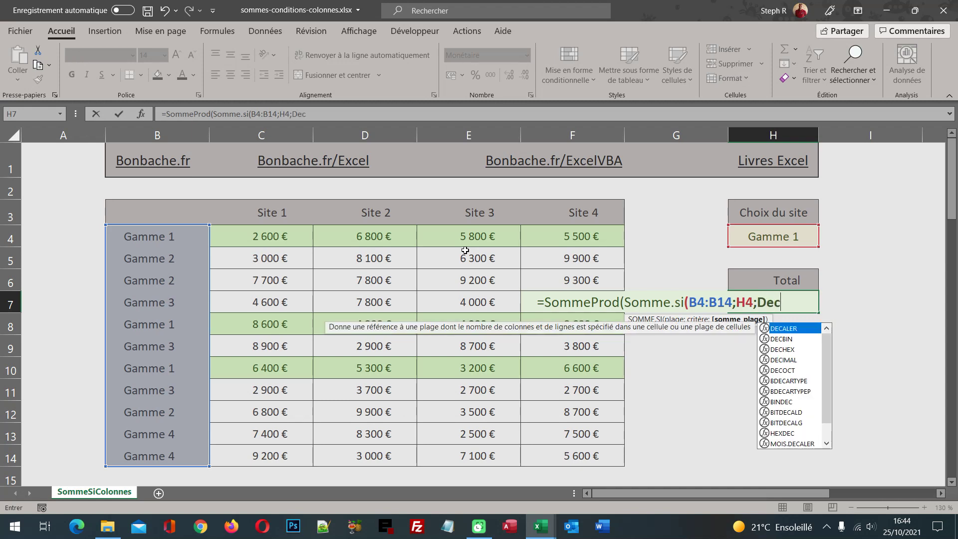
pyautogui.write('aler')
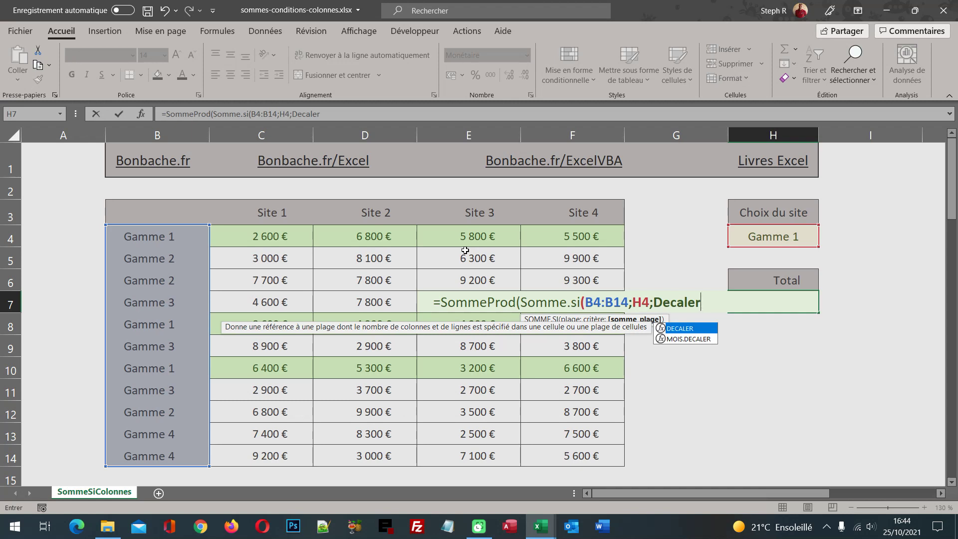
pyautogui.write('(')
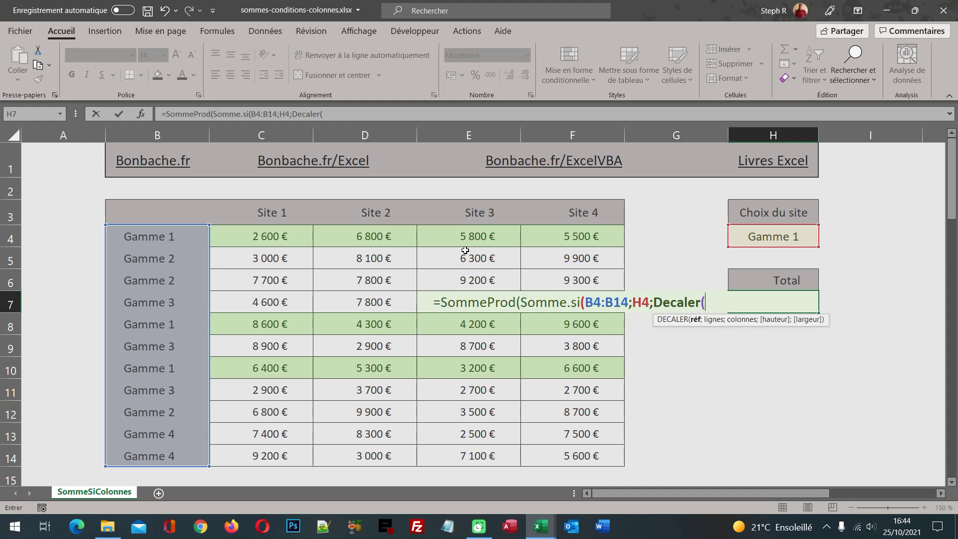
pyautogui.click(270, 246)
pyautogui.moveTo(270, 246); pyautogui.dragTo(270, 459)
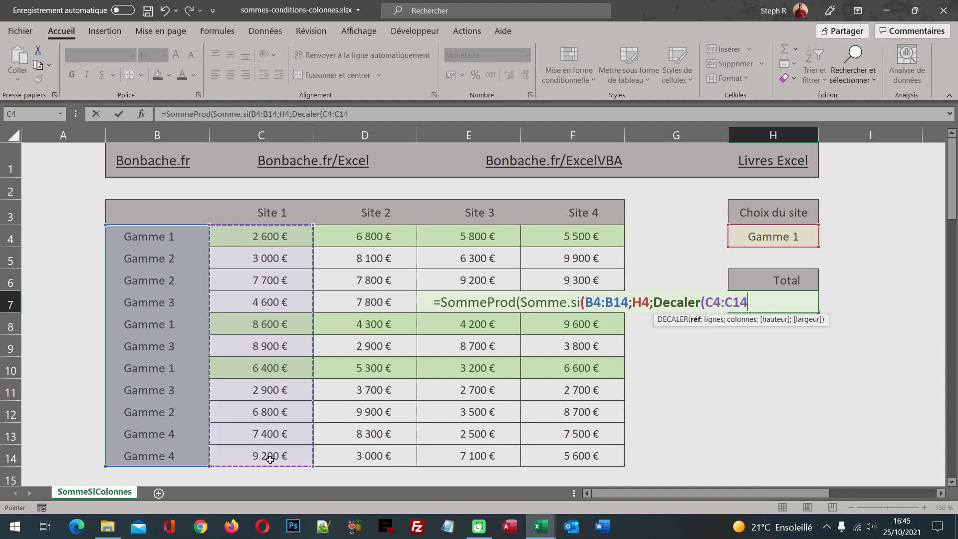
pyautogui.write(';;')
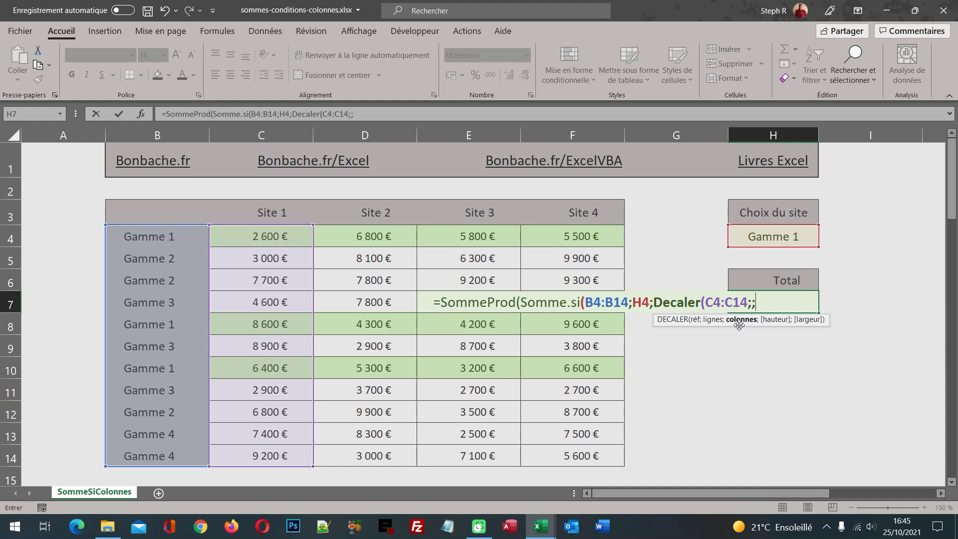
pyautogui.write('{')
pyautogui.write('0')
# Finish the offsets as {0;1;2;3}, close the functions with ))) and enter, giving 68 900 €.
pyautogui.write(';')
pyautogui.write('1')
pyautogui.write(';2')
pyautogui.write(';')
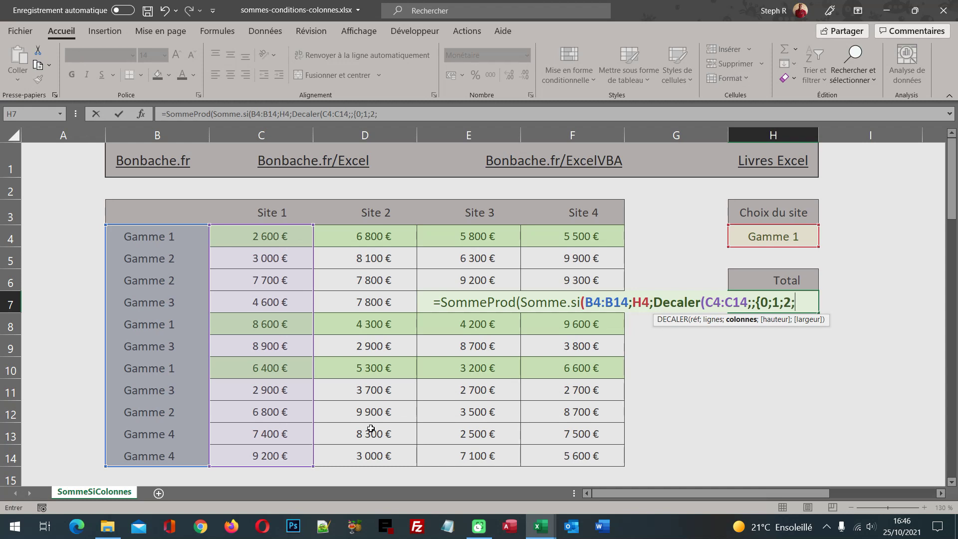
pyautogui.write('3')
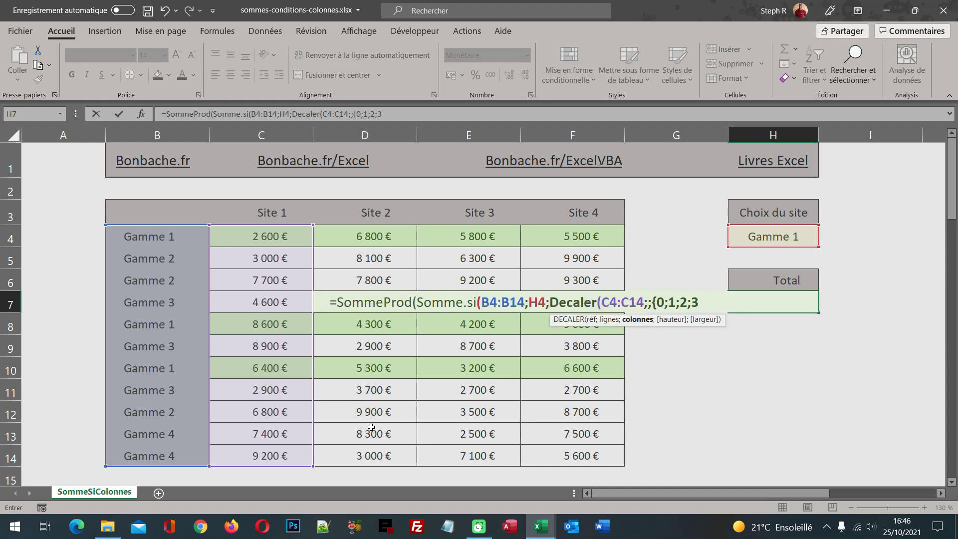
pyautogui.write('}')
pyautogui.write(')')
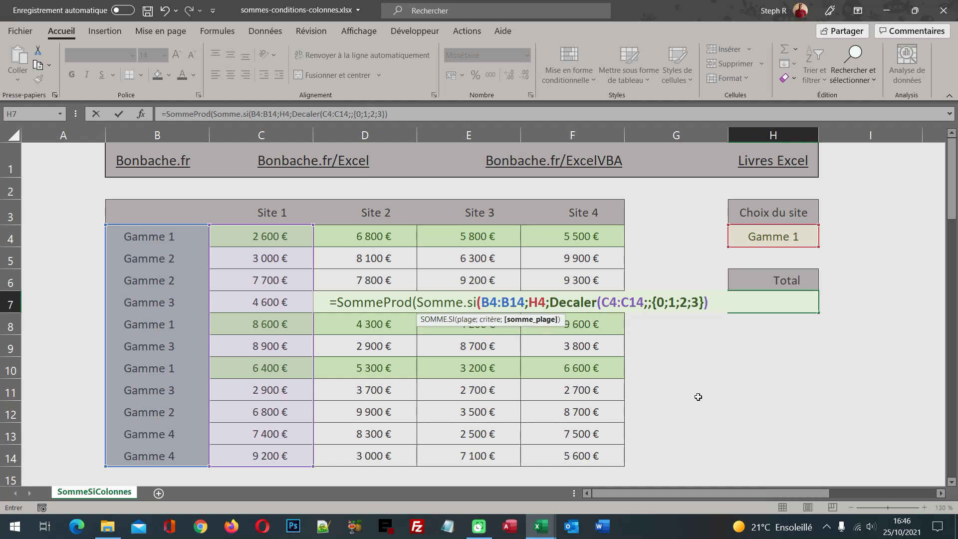
pyautogui.write(')')
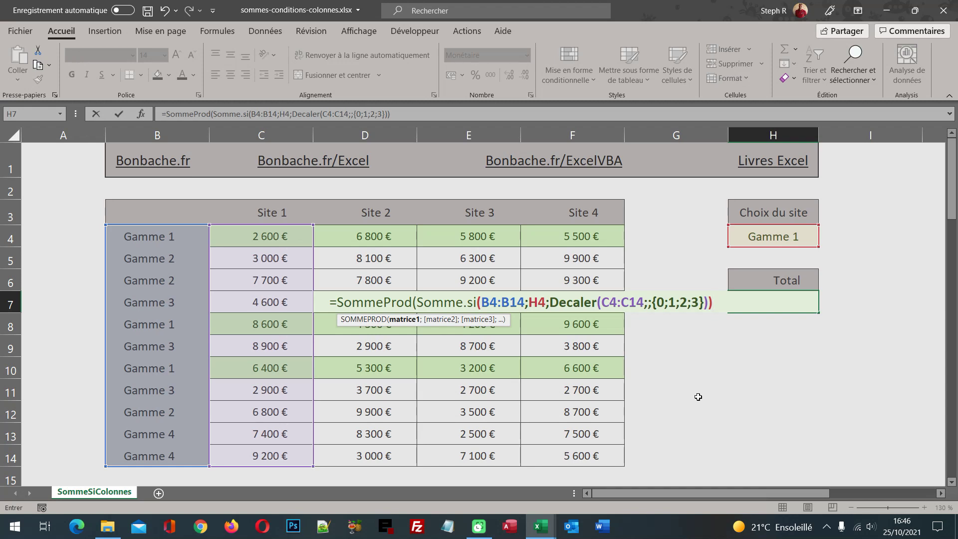
pyautogui.write(')')
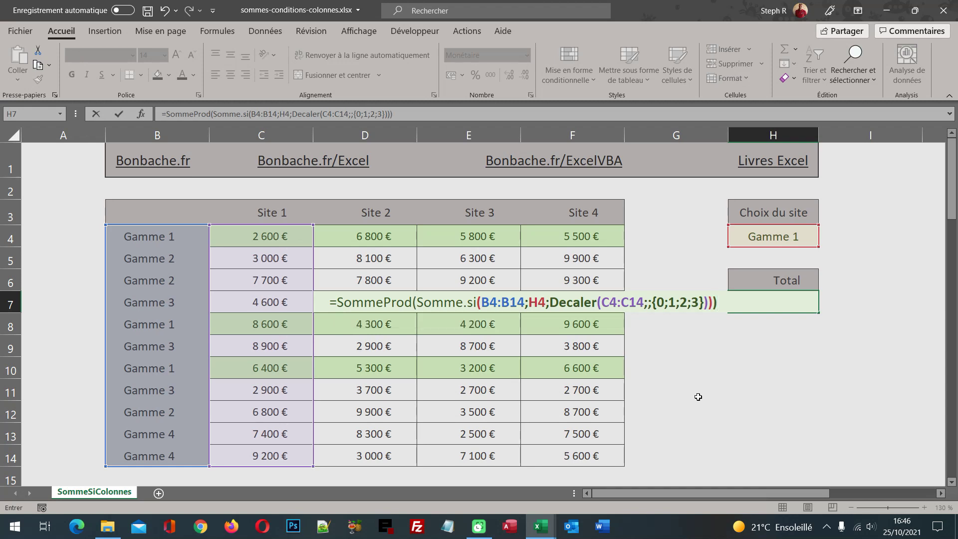
pyautogui.press('Return')
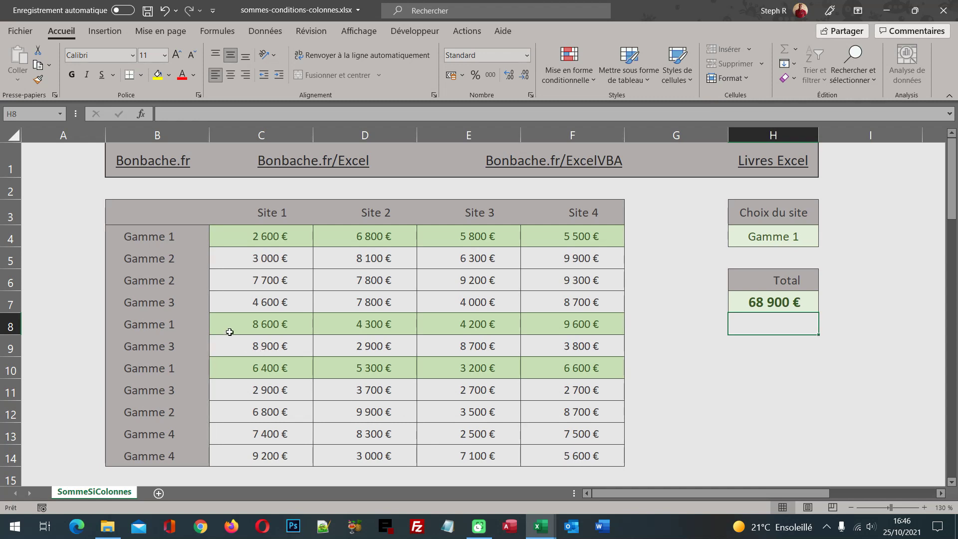
# Select Gamme 1's amounts in rows 4, 8 and 10 to verify the 68 900 € sum.
pyautogui.click(260, 231)
pyautogui.moveTo(260, 230); pyautogui.dragTo(548, 233)
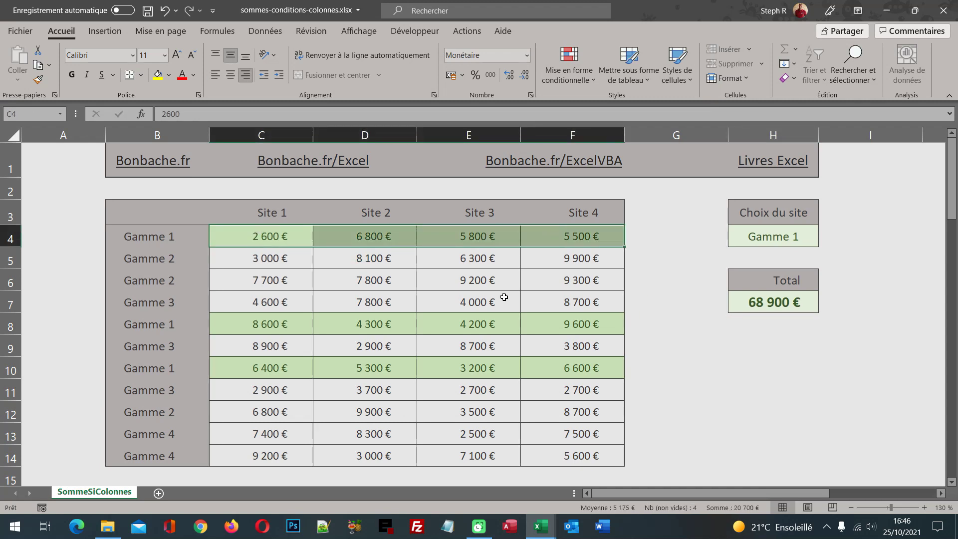
pyautogui.keyDown('ctrl'); pyautogui.click(282, 325); pyautogui.keyUp('ctrl')
pyautogui.moveTo(282, 324); pyautogui.dragTo(534, 322)
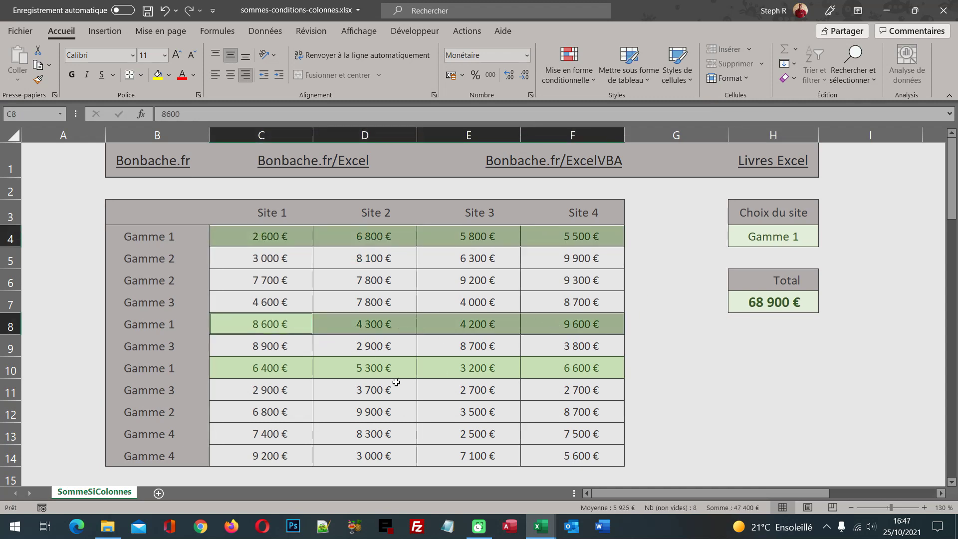
pyautogui.moveTo(281, 370); pyautogui.dragTo(549, 370)
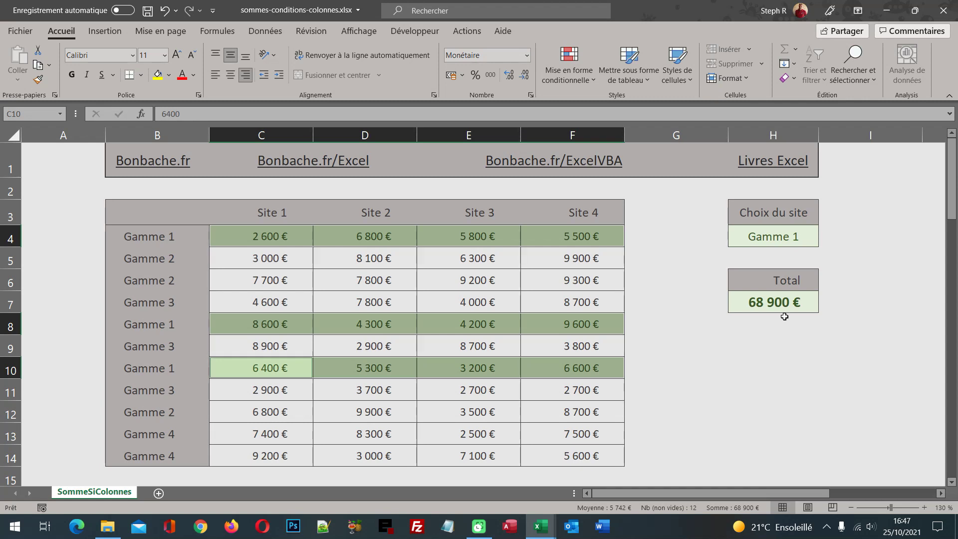
# Switch H4 through Gamme 3 and Gamme 4, ending on Gamme 2 with a 90 200 € Total.
pyautogui.click(785, 238)
pyautogui.click(824, 241)
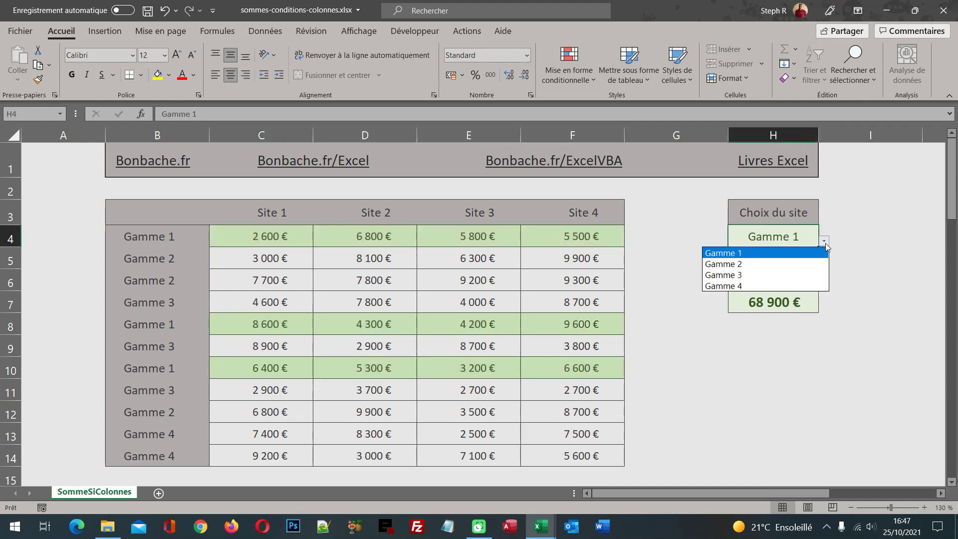
pyautogui.click(768, 275)
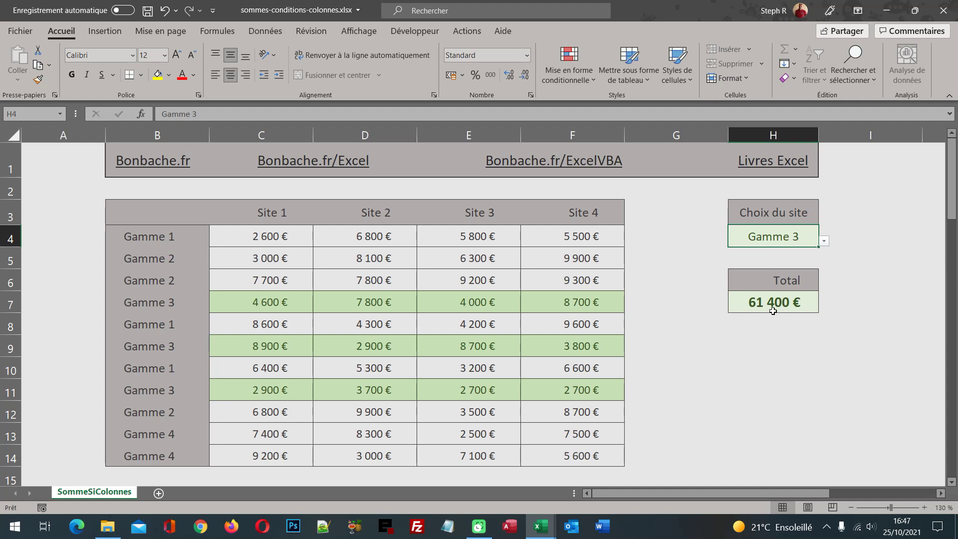
pyautogui.click(825, 242)
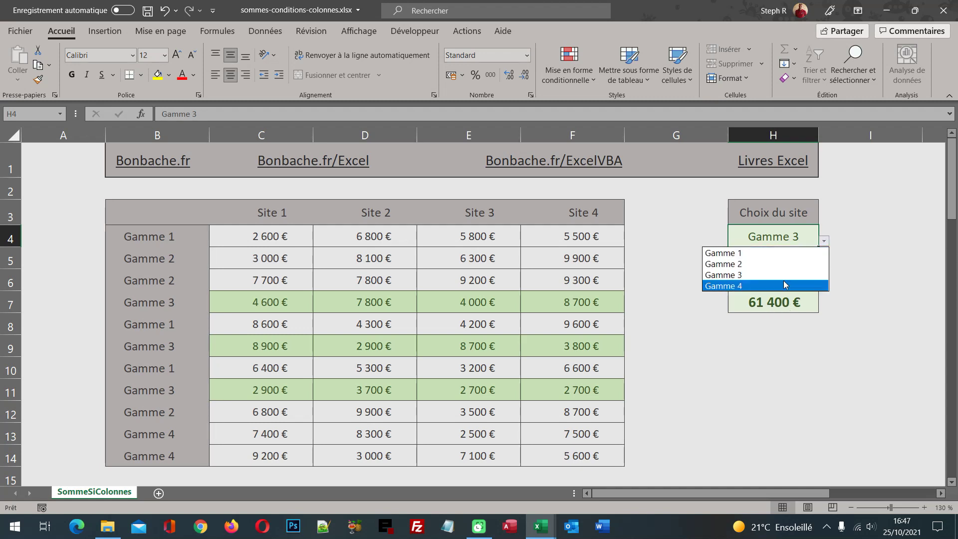
pyautogui.click(783, 280)
pyautogui.click(825, 242)
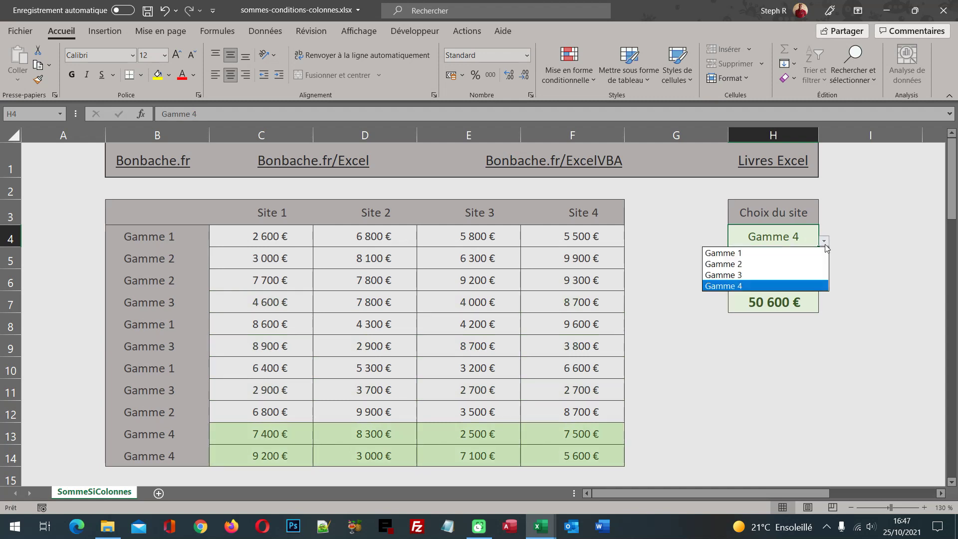
pyautogui.click(799, 263)
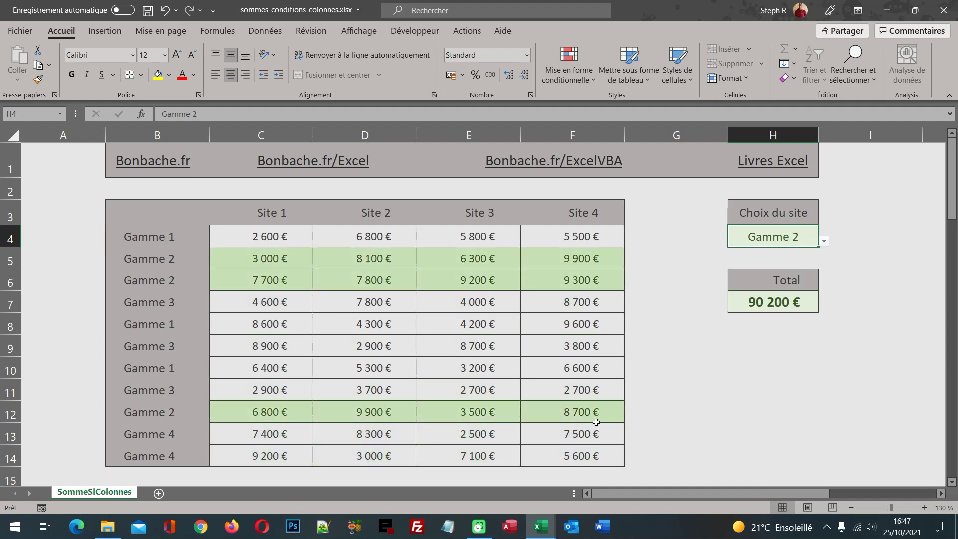
# Select the Gamme 2 amounts in C5:F6 and C12:F12 to confirm their 90 200 € sum.
pyautogui.click(300, 256)
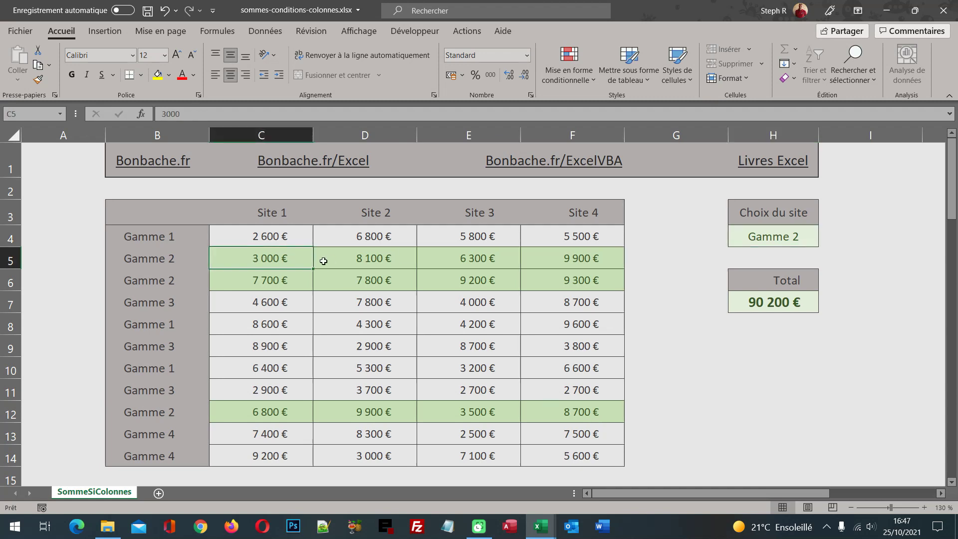
pyautogui.moveTo(323, 261); pyautogui.dragTo(525, 279)
pyautogui.keyDown('ctrl'); pyautogui.click(277, 411); pyautogui.keyUp('ctrl')
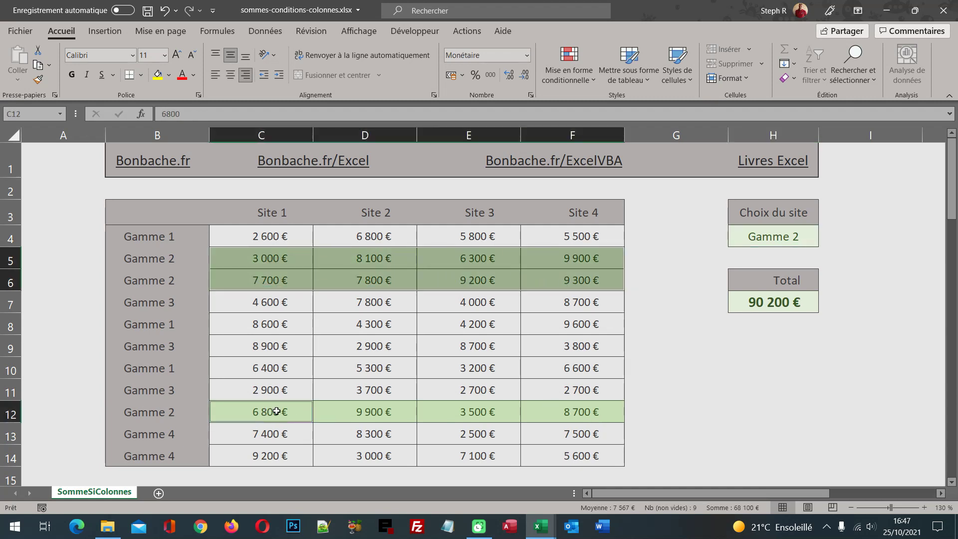
pyautogui.moveTo(277, 412); pyautogui.dragTo(554, 411)
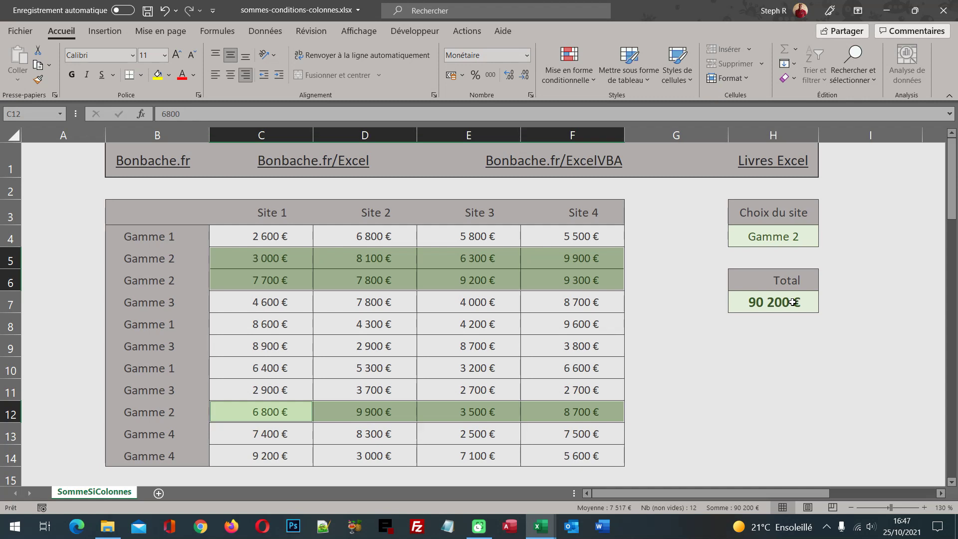
# Copy H7's SOMMEPROD(SOMME.SI(...DECALER(...{0;1;2;3}))) formula into cell H8.
pyautogui.click(793, 301)
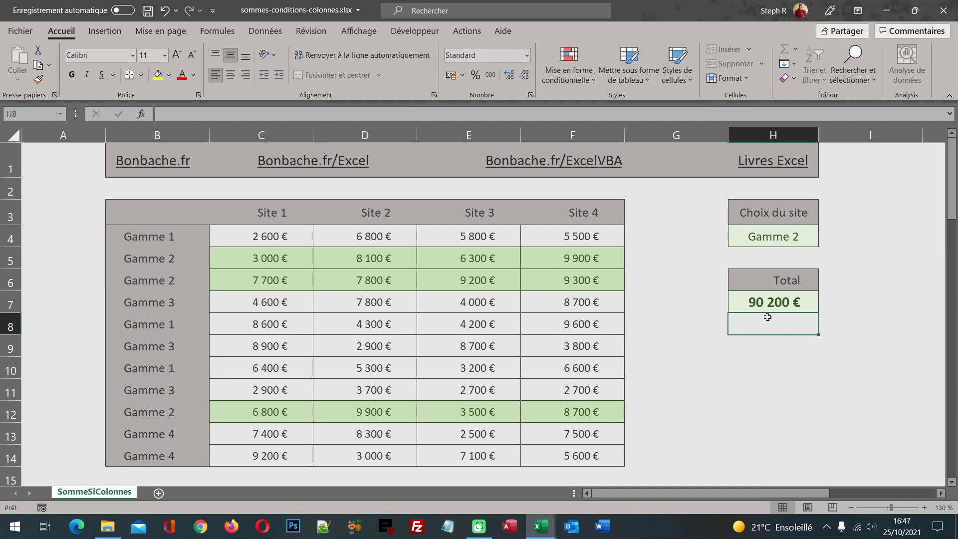
pyautogui.press('F2')
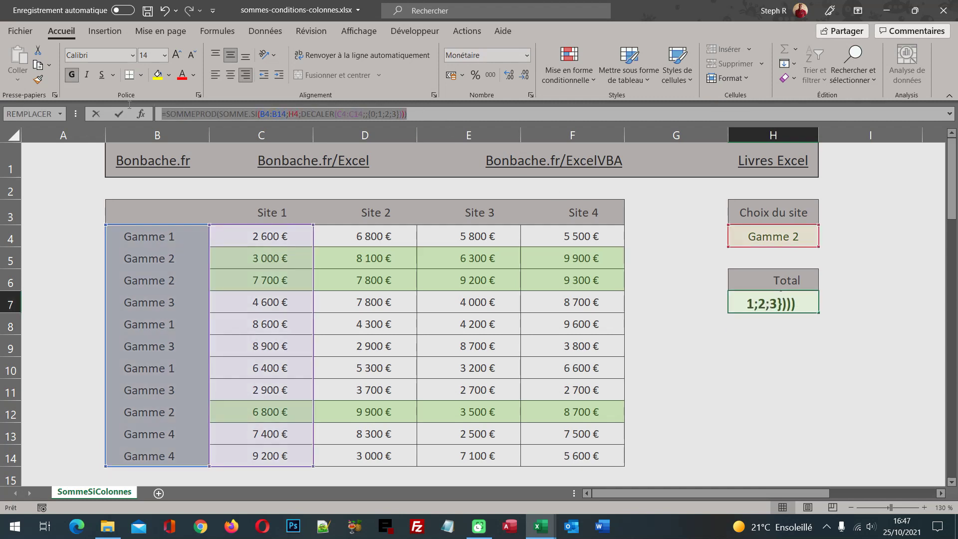
pyautogui.press('Return')
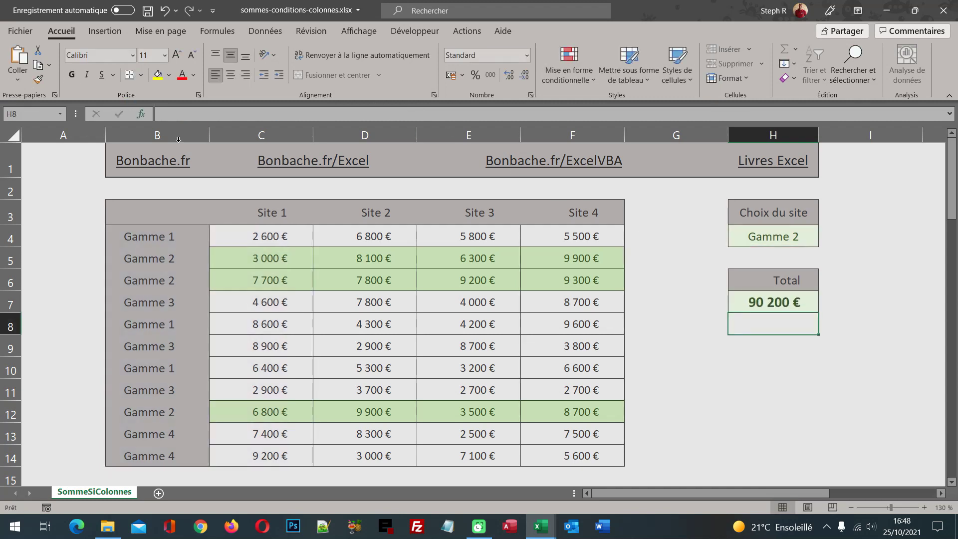
pyautogui.click(237, 114)
pyautogui.write('=SOMMEPROD(SOMME.SI(B4:B14;H4;DECALER(C4:C14;;{0;1;2;3})))')
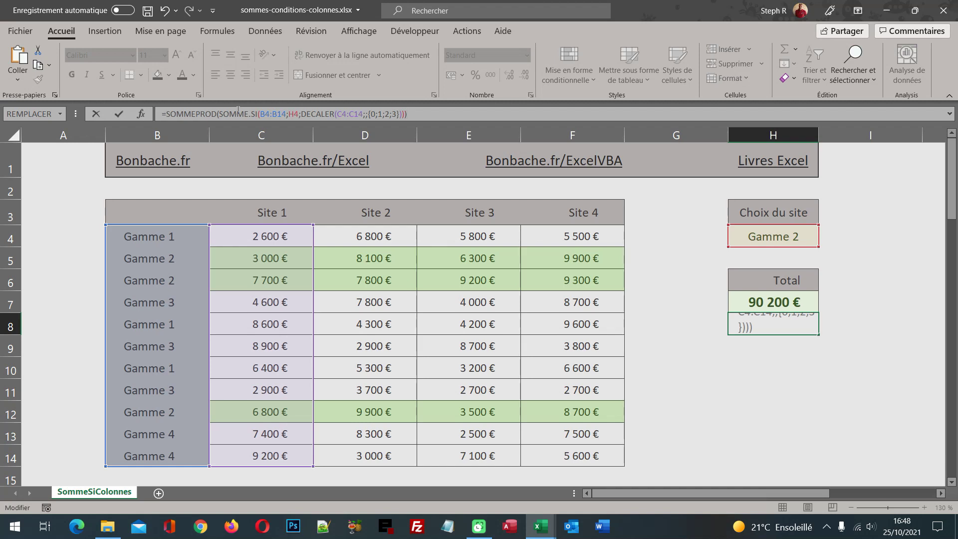
# In H8, replace the {0;1;2;3} offsets with the partial expression Ligne(indirect("$1:" & NbVal(.
pyautogui.click(369, 116)
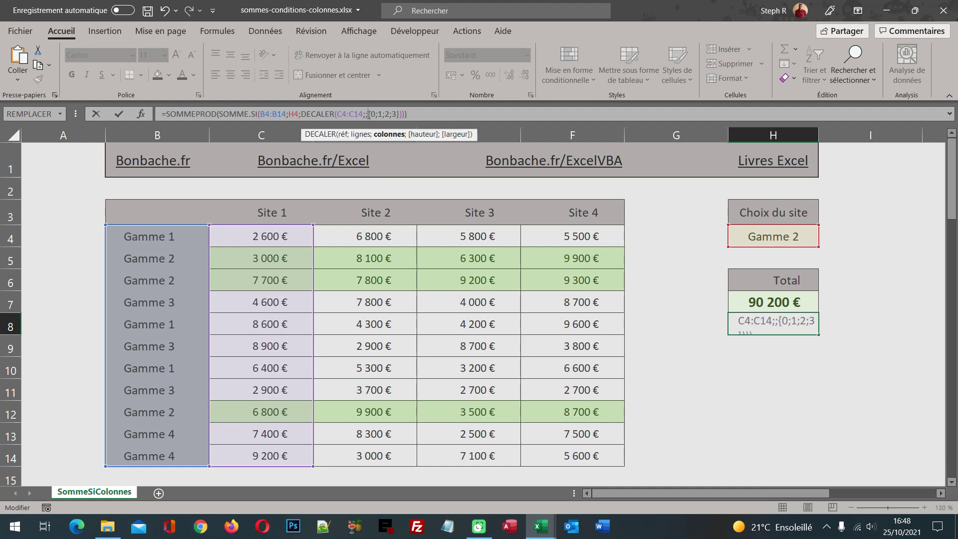
pyautogui.press('Delete')
pyautogui.press('Delete')
pyautogui.press('Delete')
pyautogui.press('Delete')
pyautogui.press('Delete')
pyautogui.press('Delete')
pyautogui.press('Delete')
pyautogui.press('Delete')
pyautogui.press('Delete')
pyautogui.write('Lig')
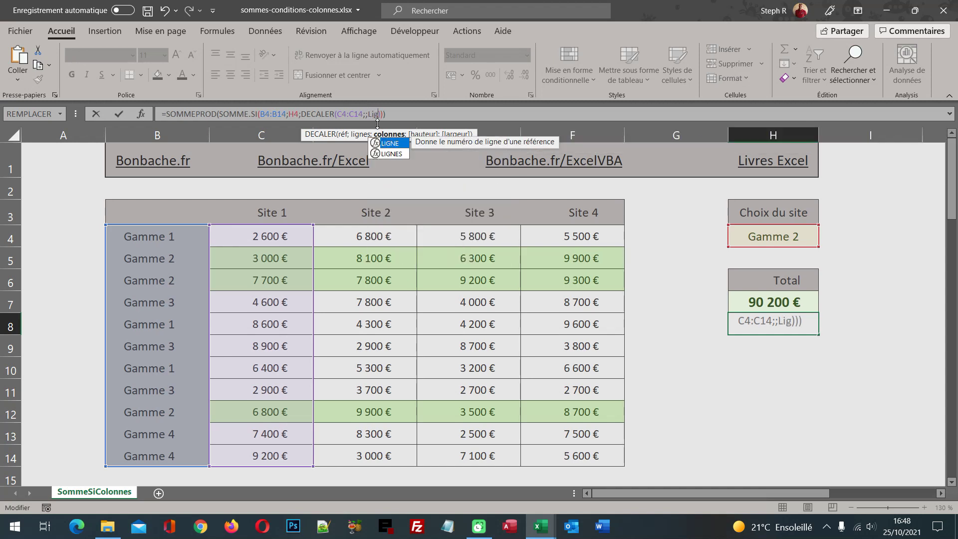
pyautogui.write('ne')
pyautogui.write('(')
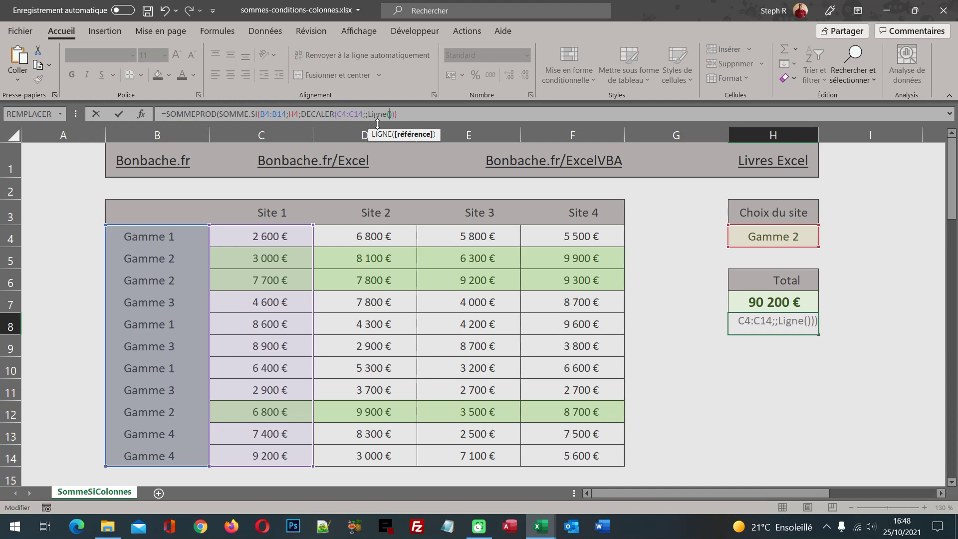
pyautogui.write('indi')
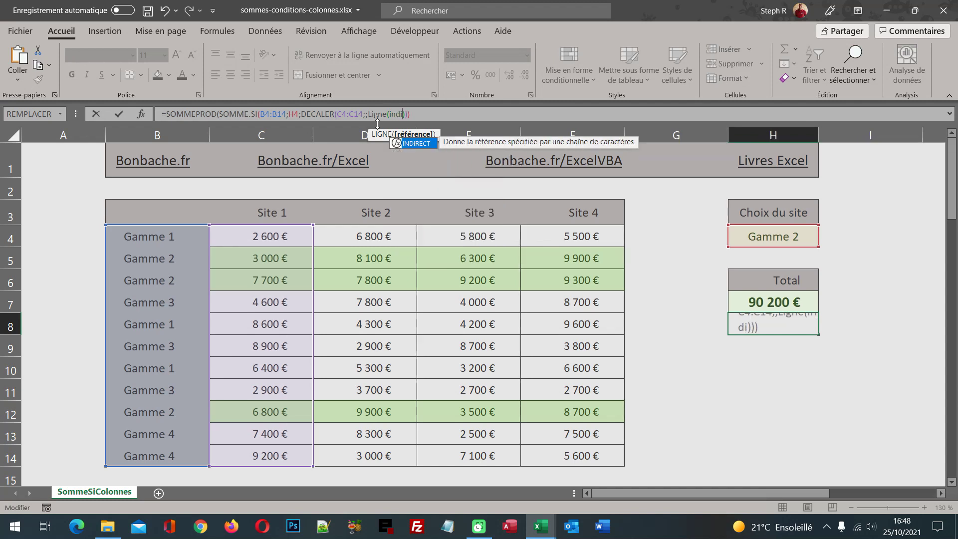
pyautogui.write('rect')
pyautogui.write('(')
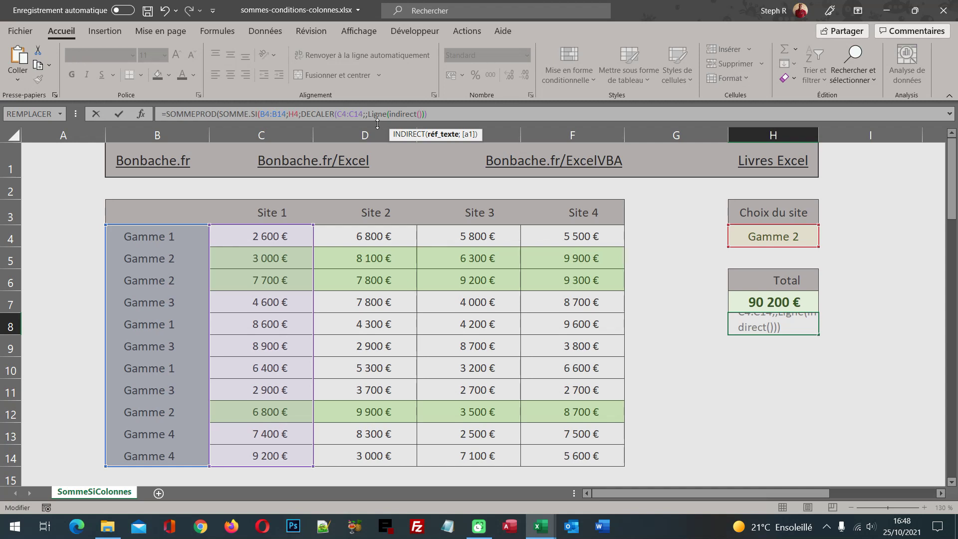
pyautogui.write('"$')
pyautogui.write('1')
pyautogui.write(':')
pyautogui.write('"')
pyautogui.write('& ')
pyautogui.write('NbVal')
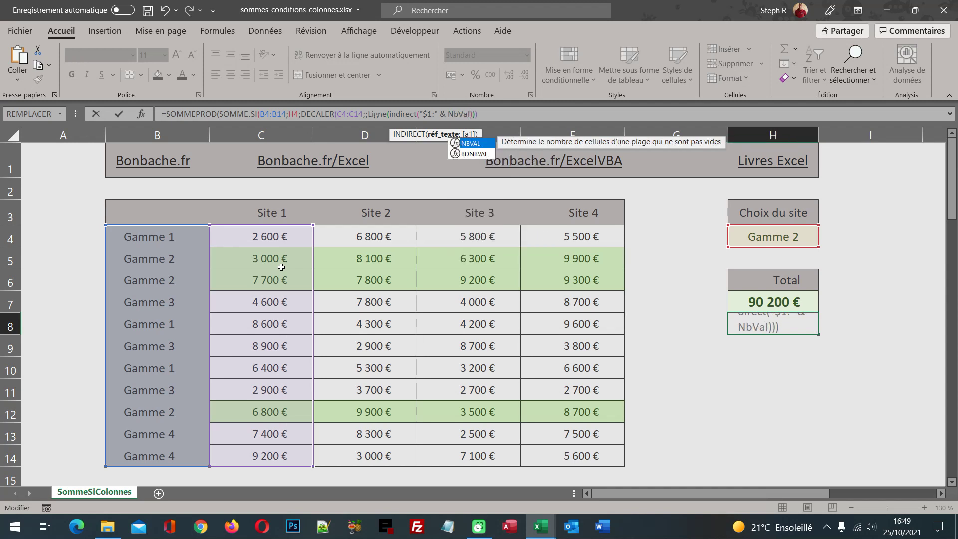
pyautogui.write('(')
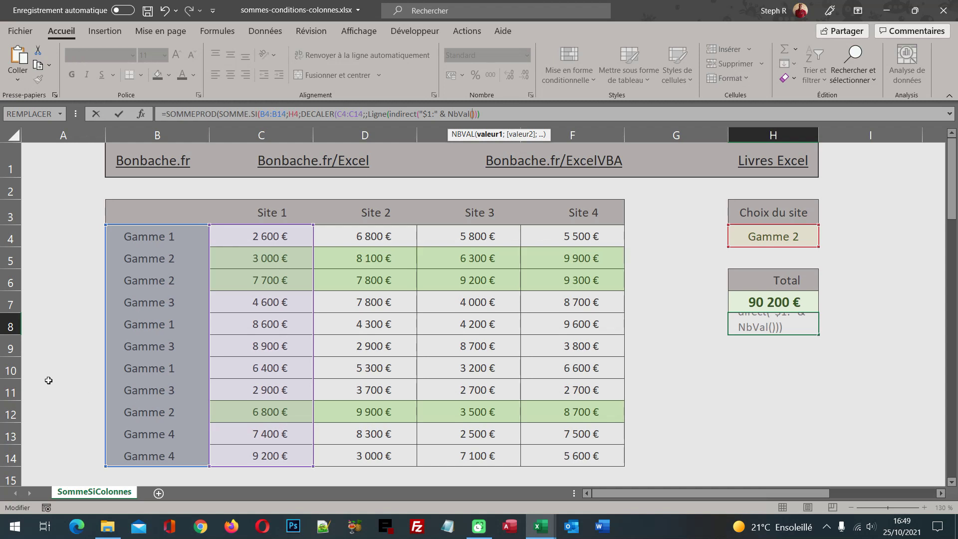
# Finish H8's offset as NbVal(10:10)))-2 and enter it, returning 90200 like H7.
pyautogui.click(9, 370)
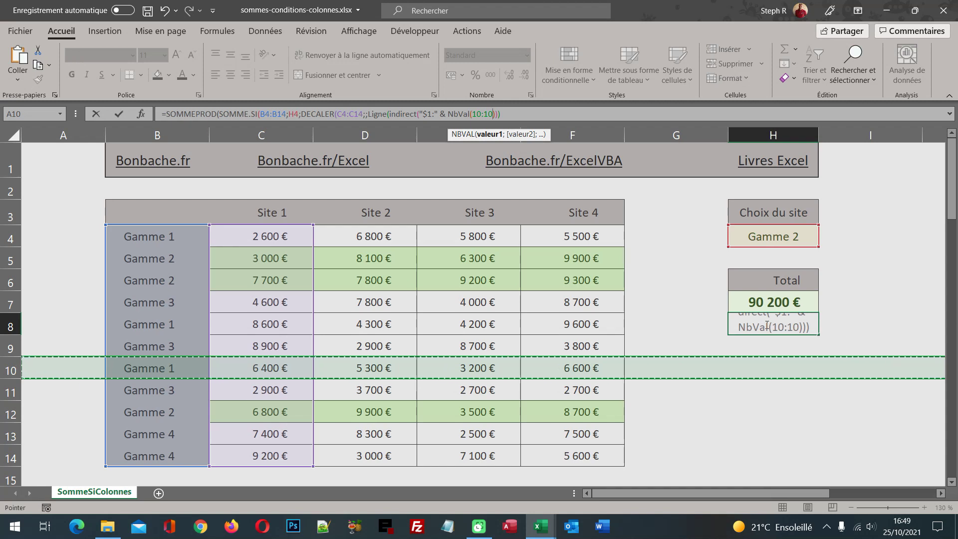
pyautogui.write(')')
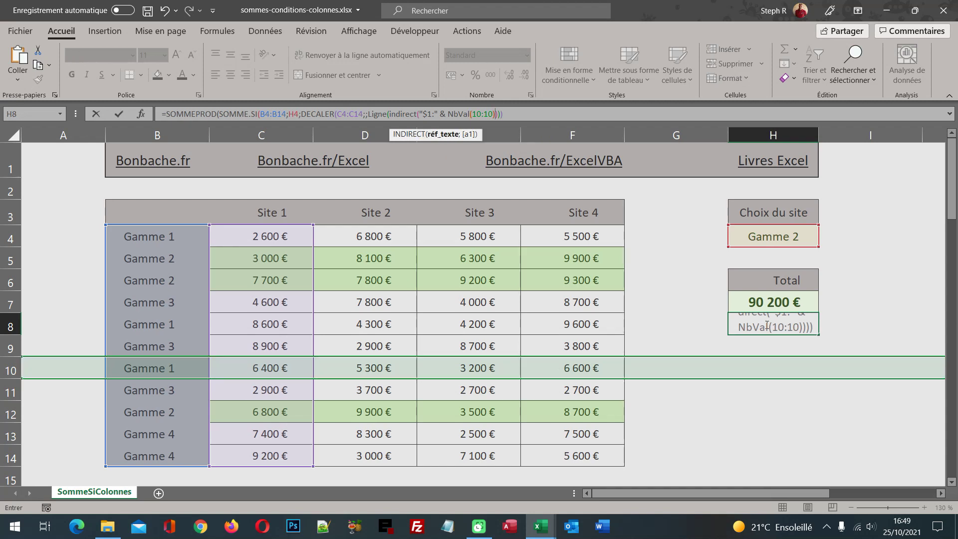
pyautogui.write(')')
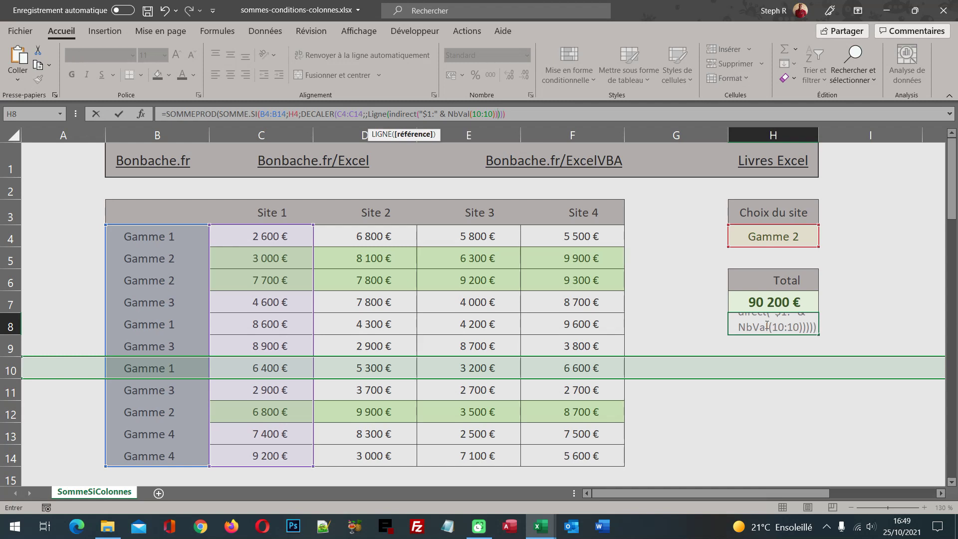
pyautogui.write(')')
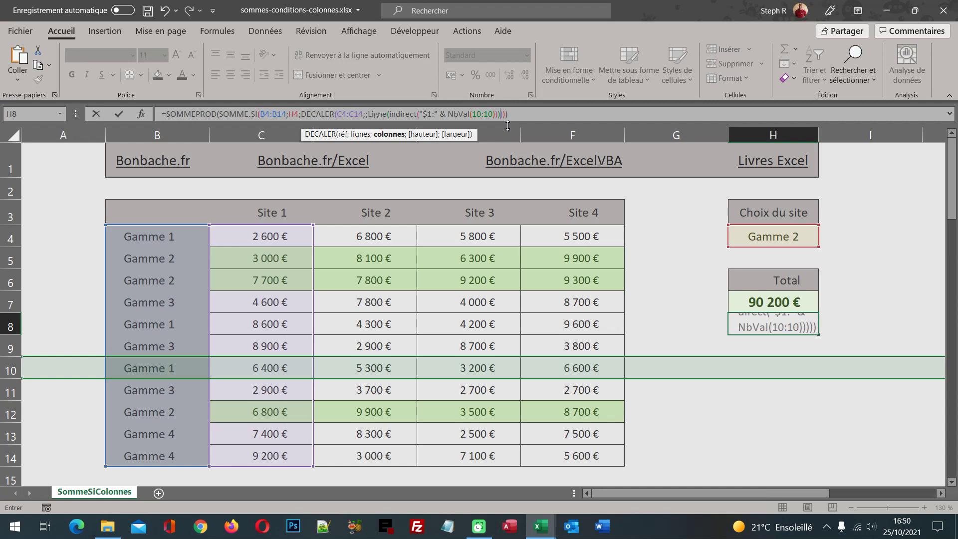
pyautogui.write('-')
pyautogui.write('2')
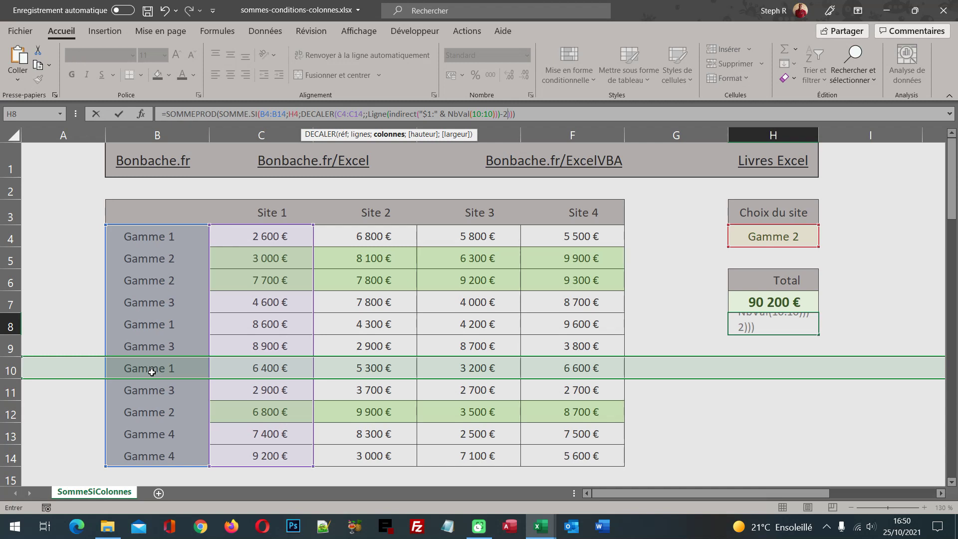
pyautogui.press('Return')
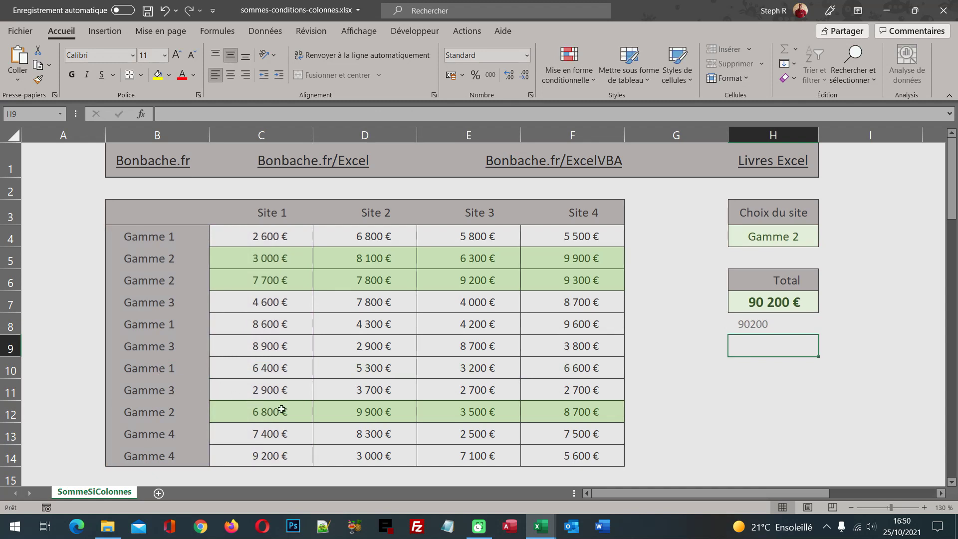
# Add a 'Site 5' header in G3 and fill G4:G14 with 36000.
pyautogui.click(653, 214)
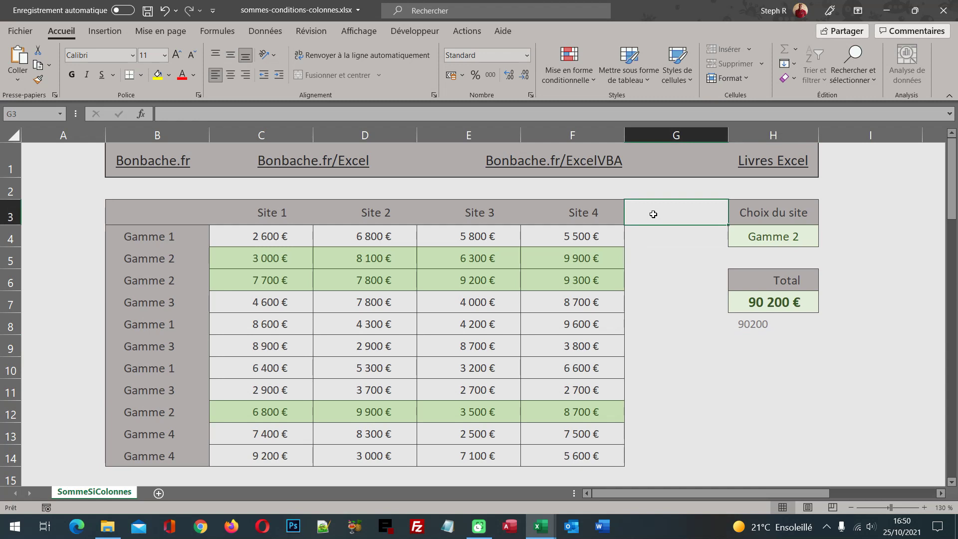
pyautogui.write('Site')
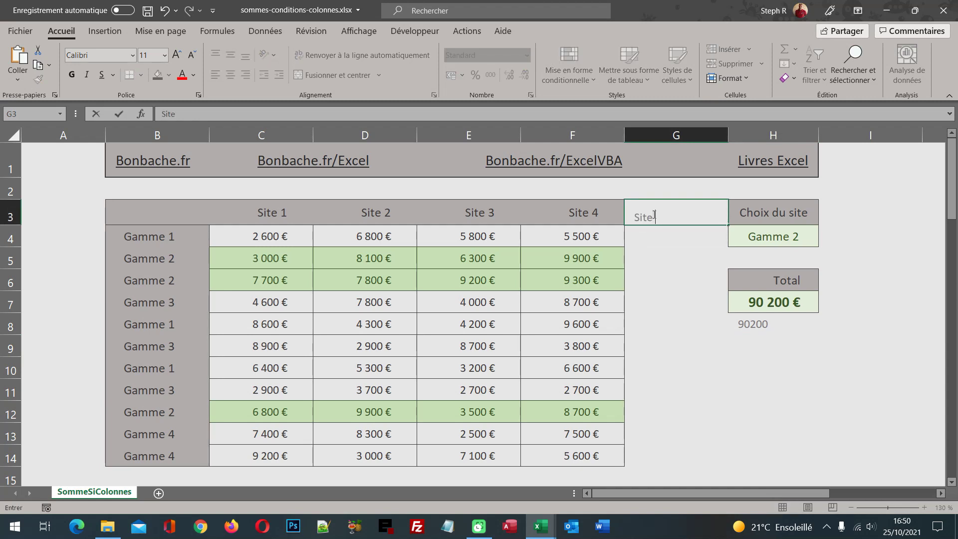
pyautogui.write(' 5')
pyautogui.press('Return')
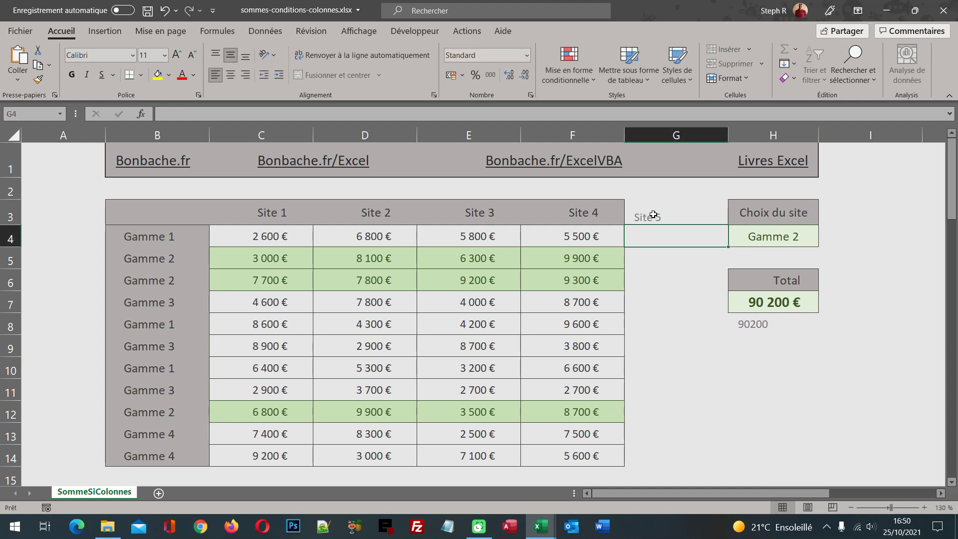
pyautogui.moveTo(648, 235); pyautogui.dragTo(649, 460)
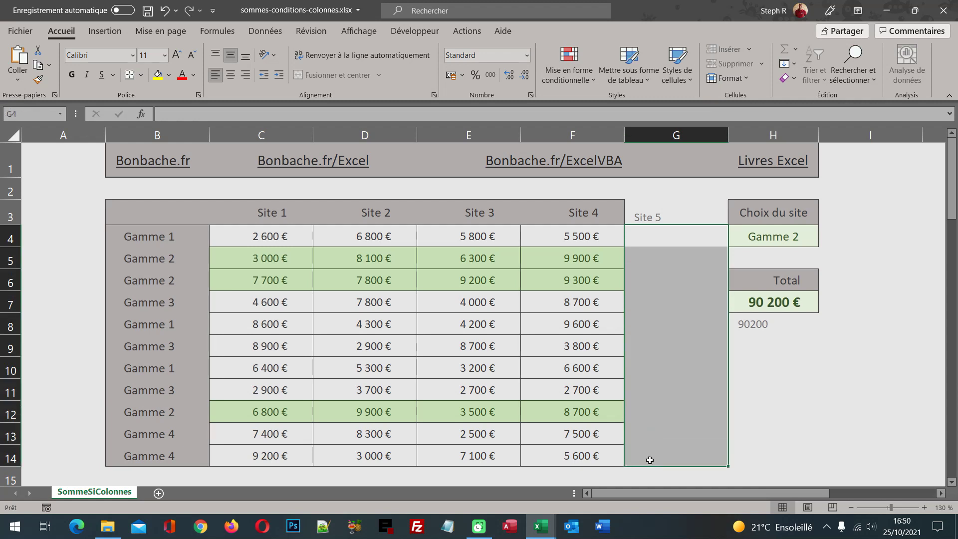
pyautogui.press('F2')
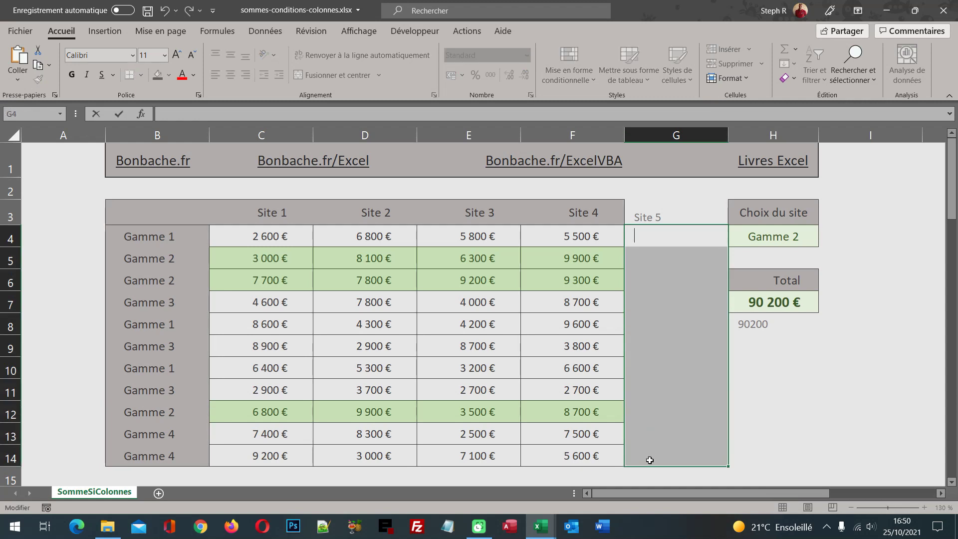
pyautogui.write('36000')
pyautogui.hotkey('ctrl', 'Return')
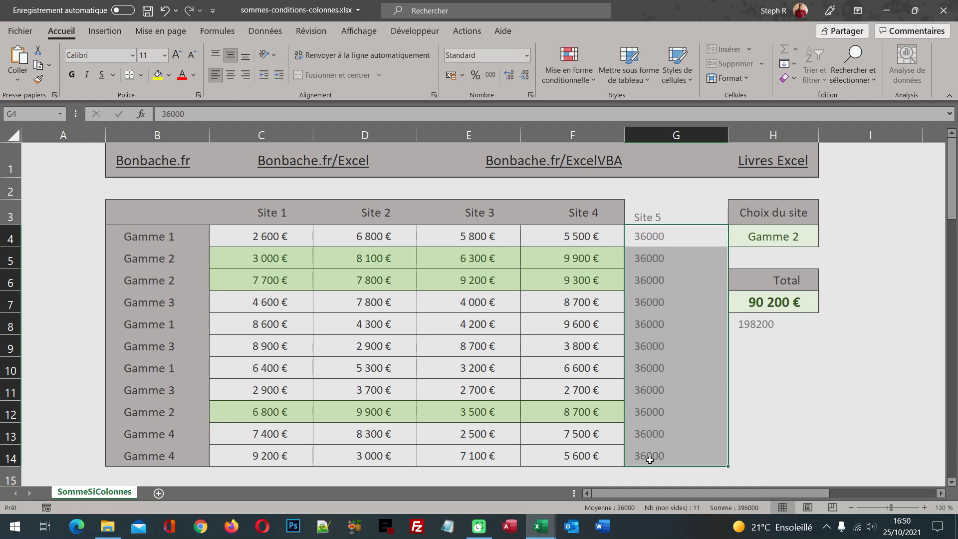
# Check that H8 now totals 198200, matching the Gamme 2 amounts including Site 5.
pyautogui.click(764, 322)
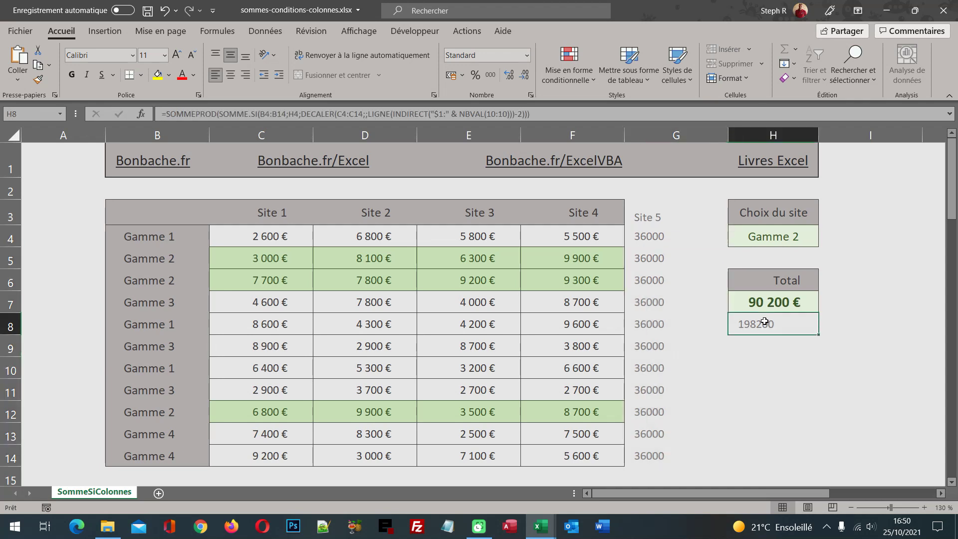
pyautogui.click(643, 255)
pyautogui.click(643, 278)
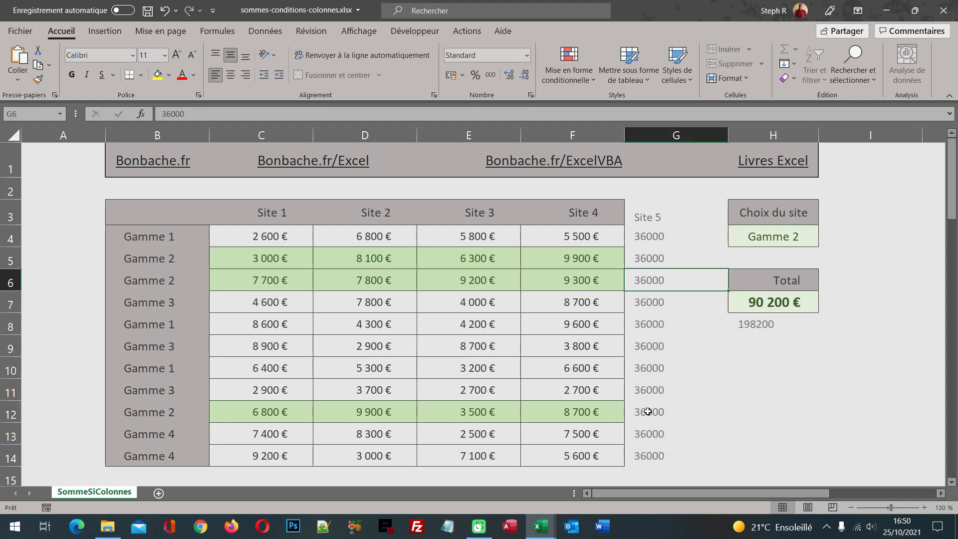
pyautogui.moveTo(277, 259)
pyautogui.mouseDown()
pyautogui.moveTo(635, 278)
pyautogui.moveTo(616, 279)
pyautogui.mouseUp()
pyautogui.moveTo(262, 411); pyautogui.dragTo(657, 410)
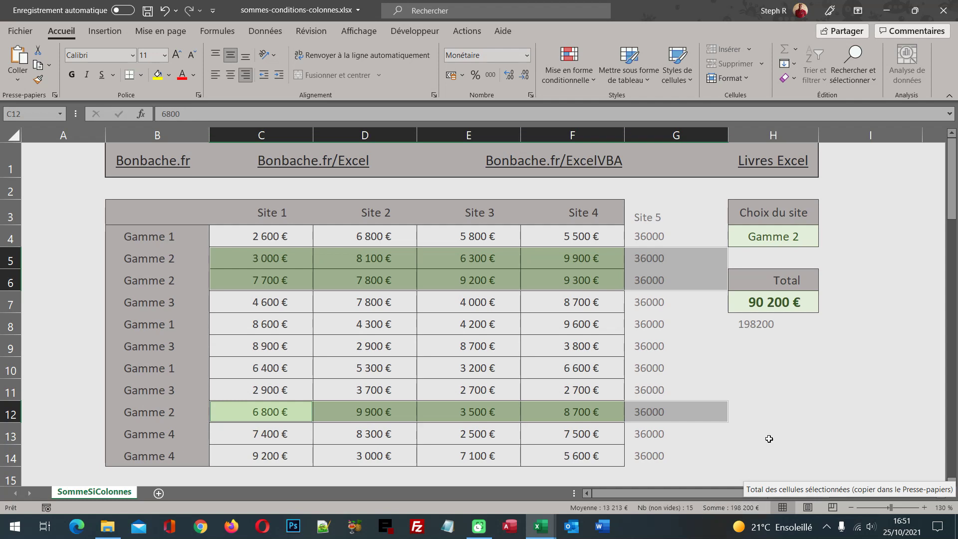
pyautogui.click(762, 323)
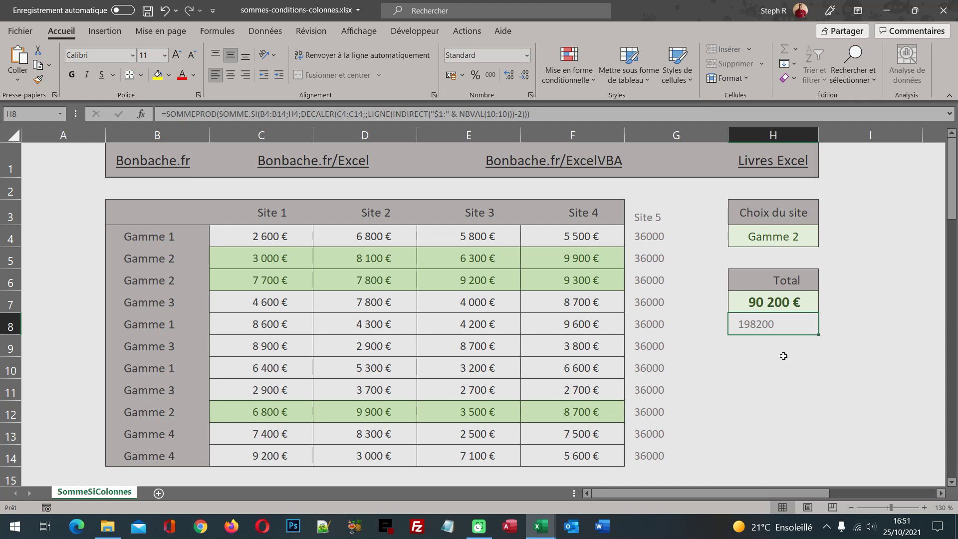
pyautogui.click(769, 297)
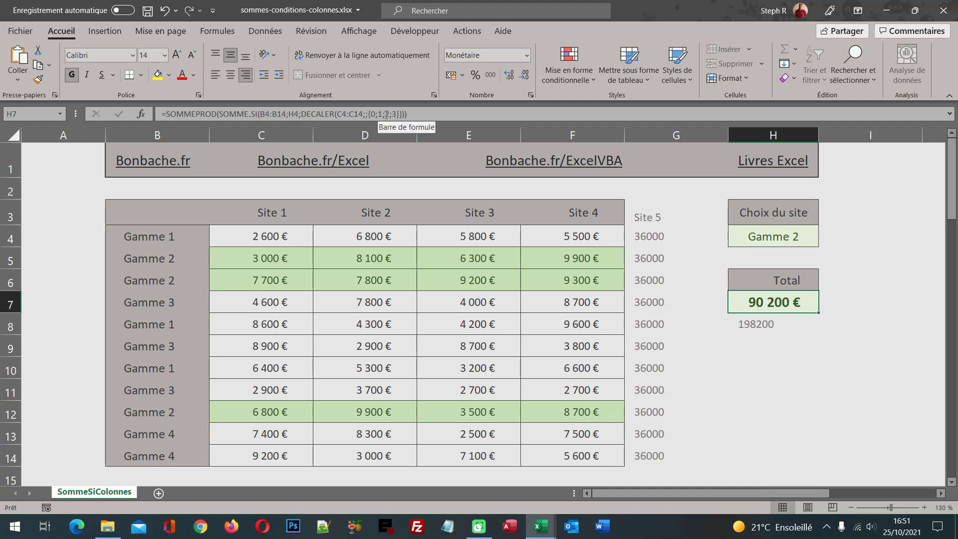
pyautogui.click(763, 320)
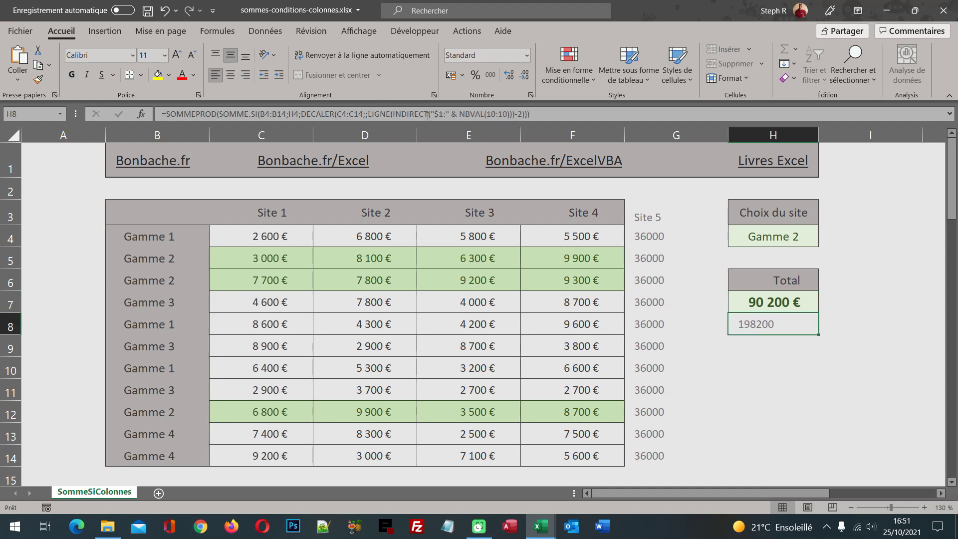